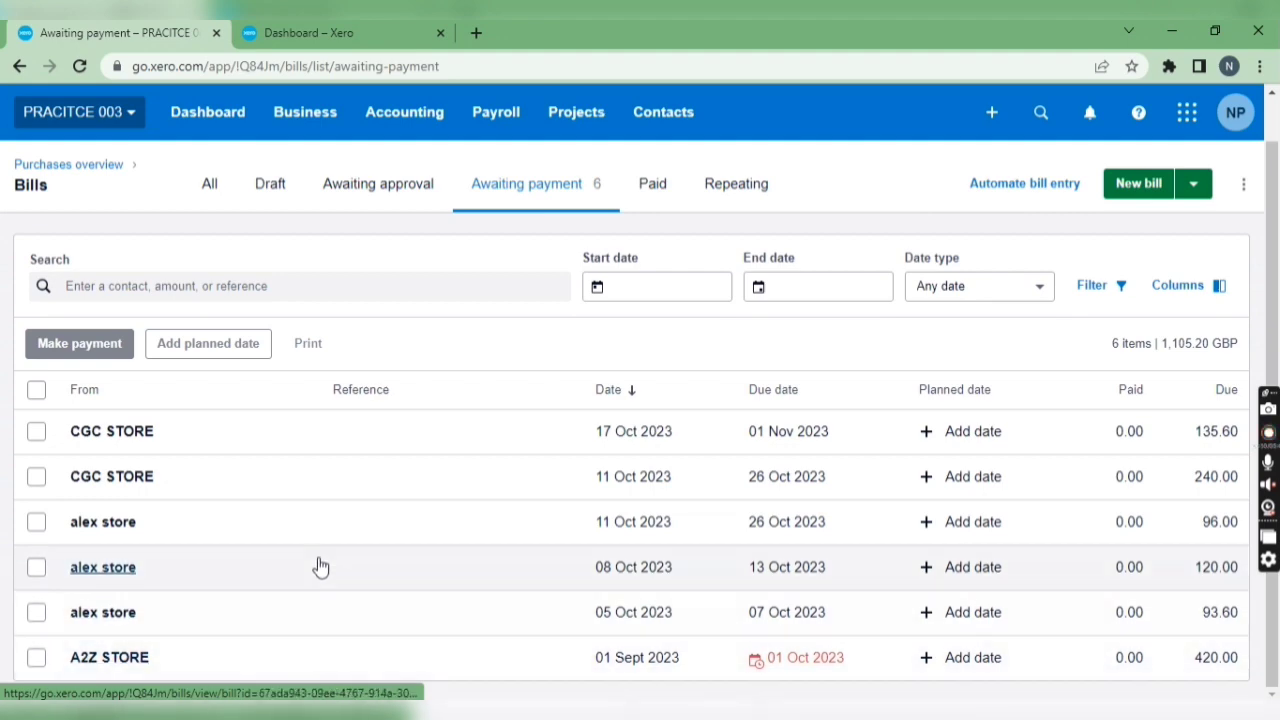
- Switch between the StatementImportTemplate.en-US.csv workbook in Excel and Xero's awaiting-payment bills to compare payees and amounts
{"action": "mouse_move", "coordinate": [343, 715]}
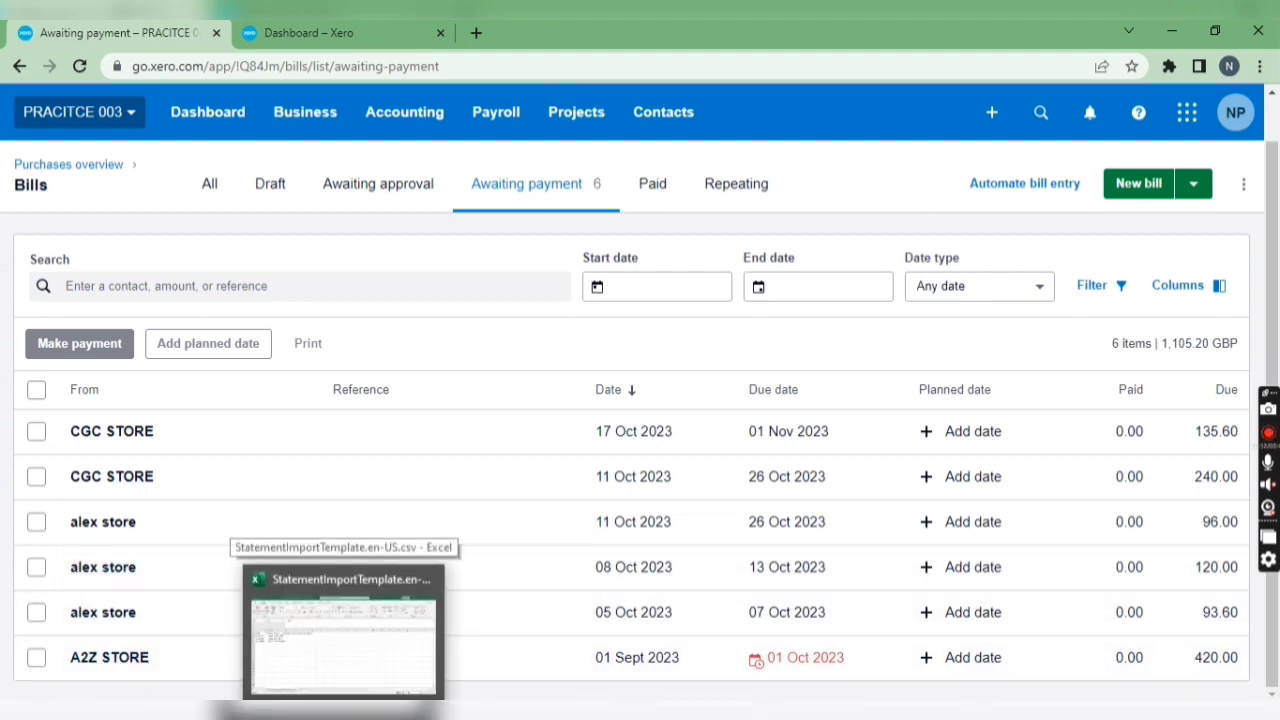
{"action": "left_click", "coordinate": [330, 620]}
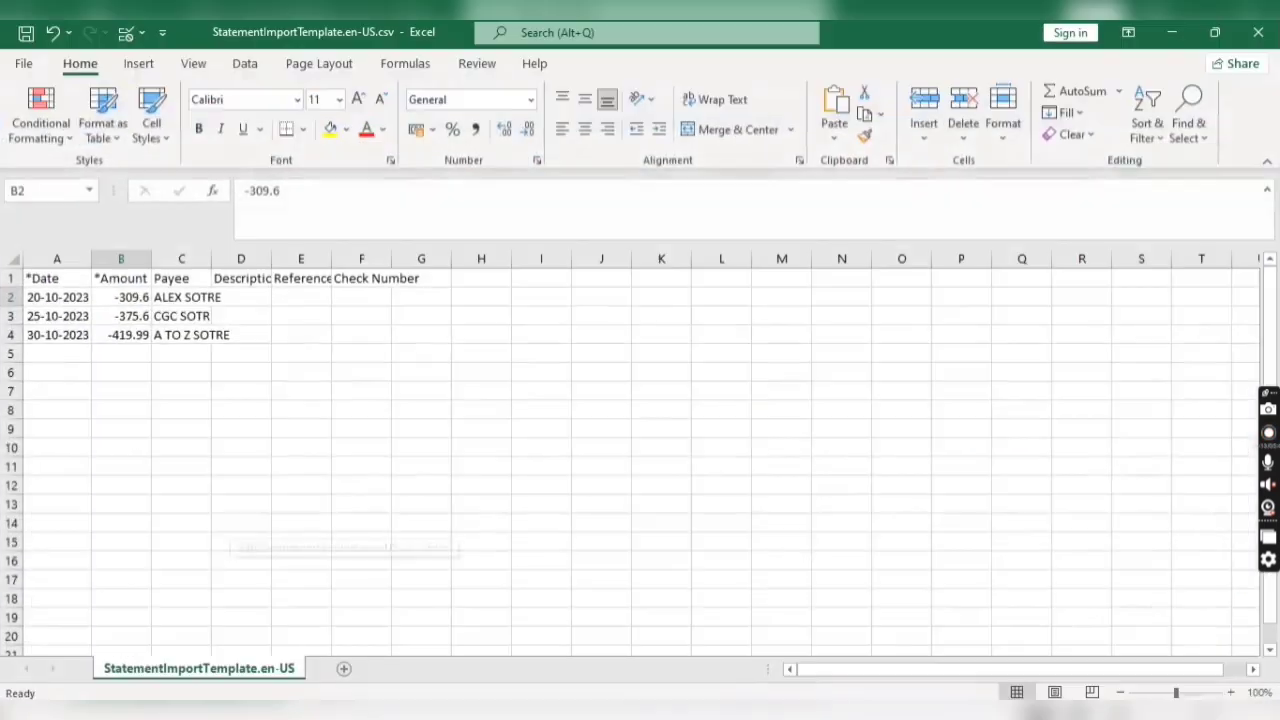
{"action": "left_click", "coordinate": [108, 295]}
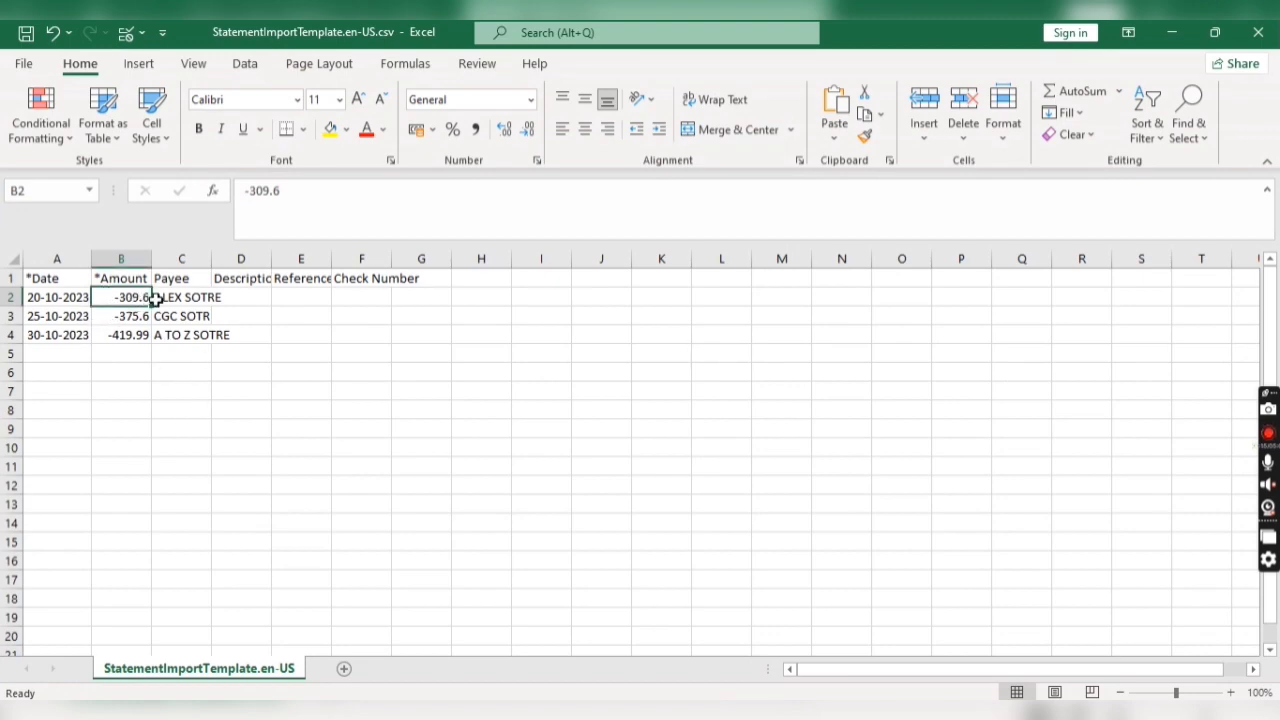
{"action": "left_click", "coordinate": [352, 712]}
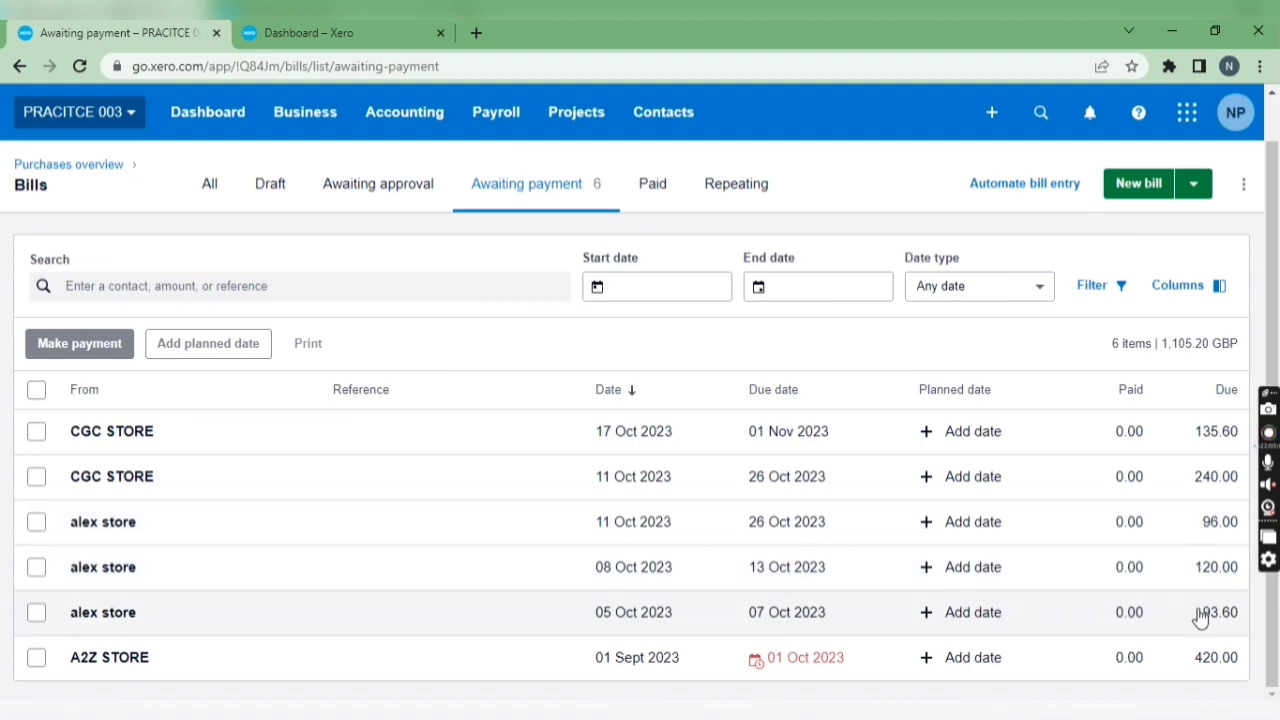
{"action": "key", "text": "alt+Tab"}
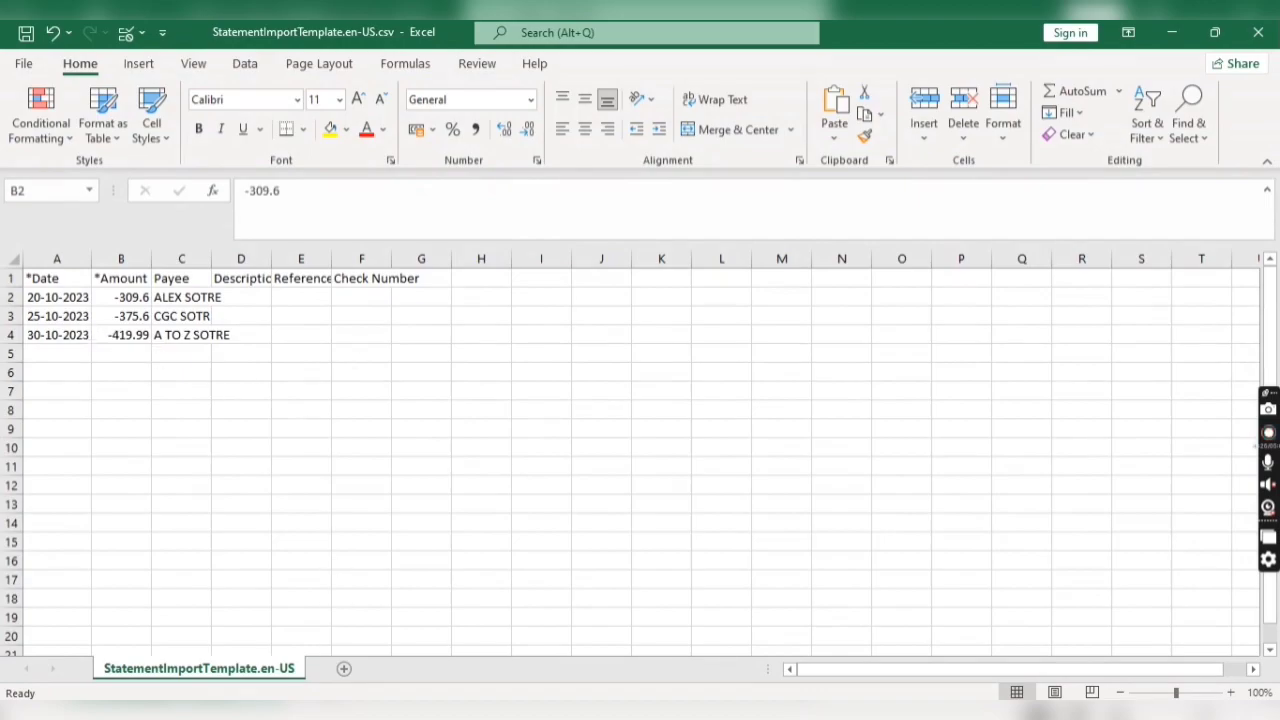
{"action": "key", "text": "alt+Tab"}
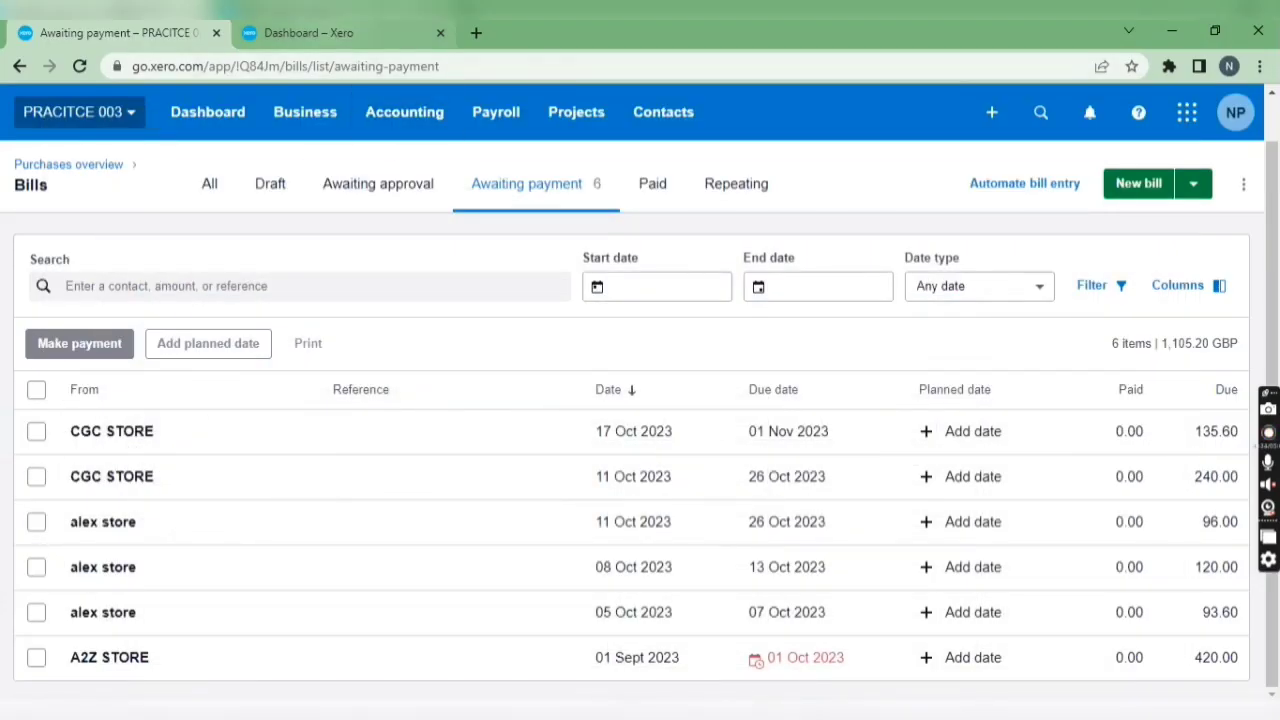
- Open the statement import page for the CURRENT ACCOUNT from the bank accounts list
{"action": "left_click", "coordinate": [300, 33]}
{"action": "left_click", "coordinate": [410, 158]}
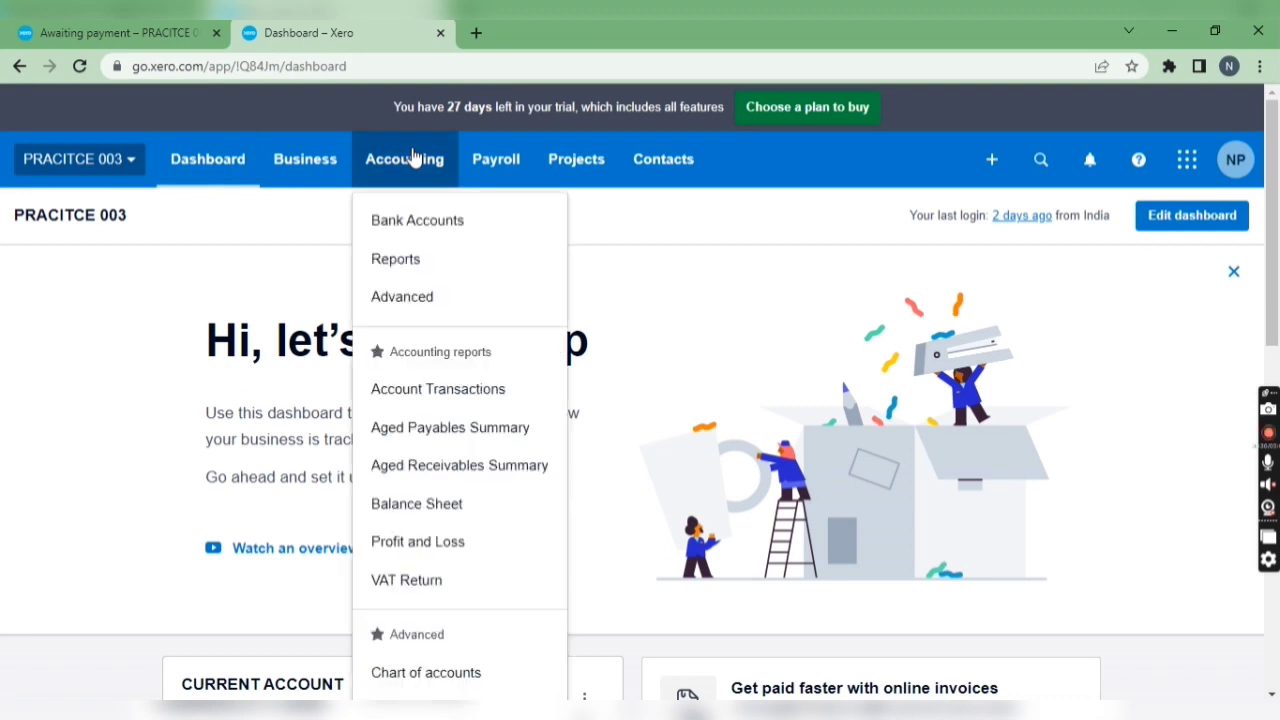
{"action": "left_click", "coordinate": [430, 233]}
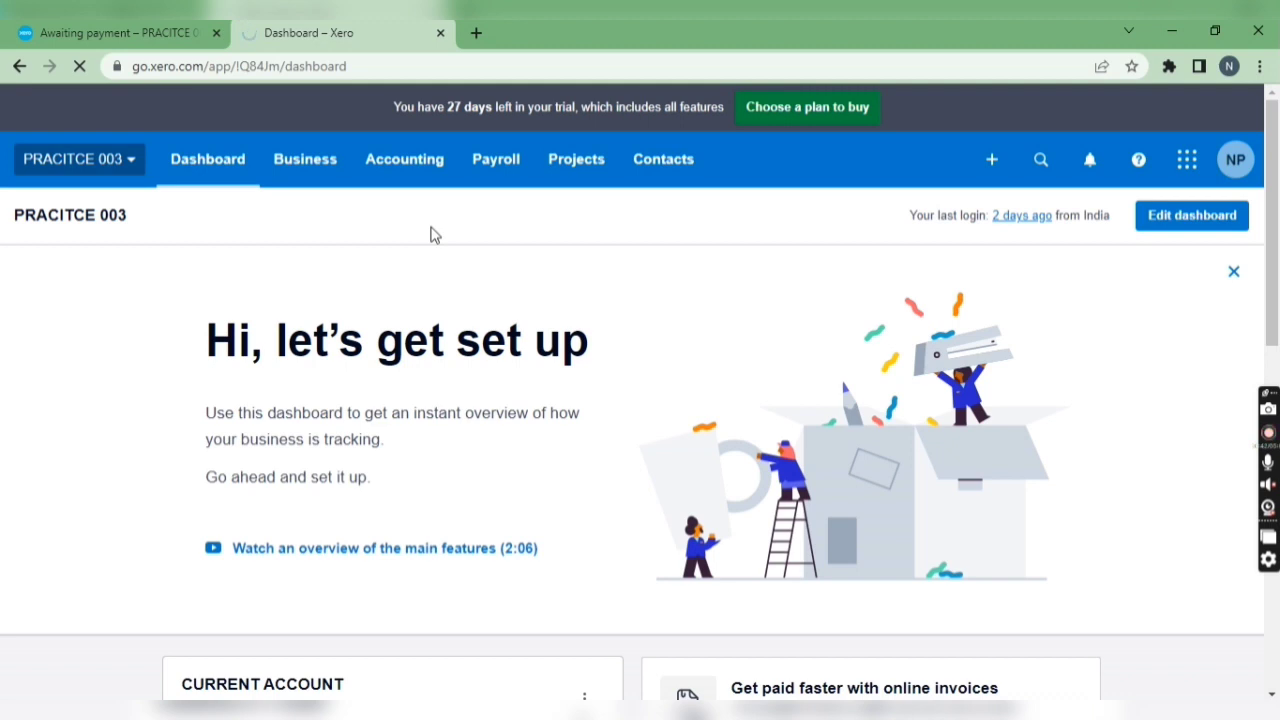
{"action": "scroll", "coordinate": [500, 330], "scroll_direction": "down", "scroll_amount": 1}
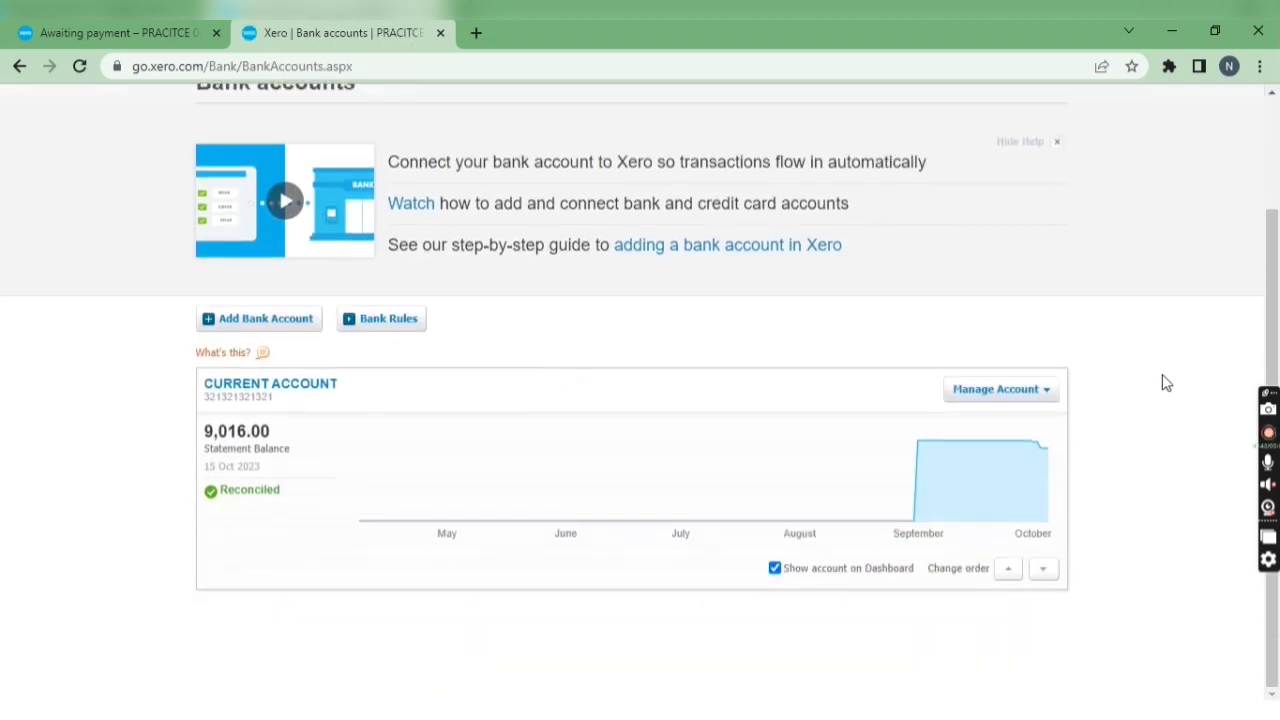
{"action": "left_click", "coordinate": [1045, 397]}
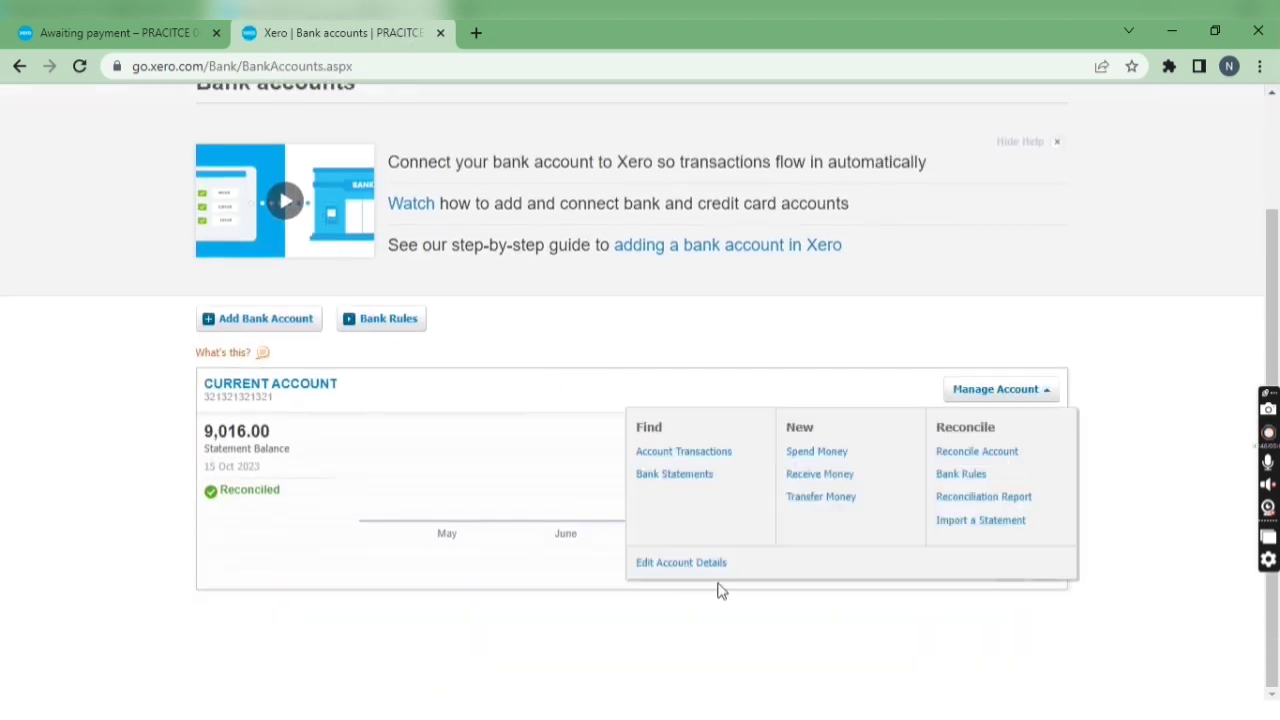
{"action": "left_click", "coordinate": [982, 522]}
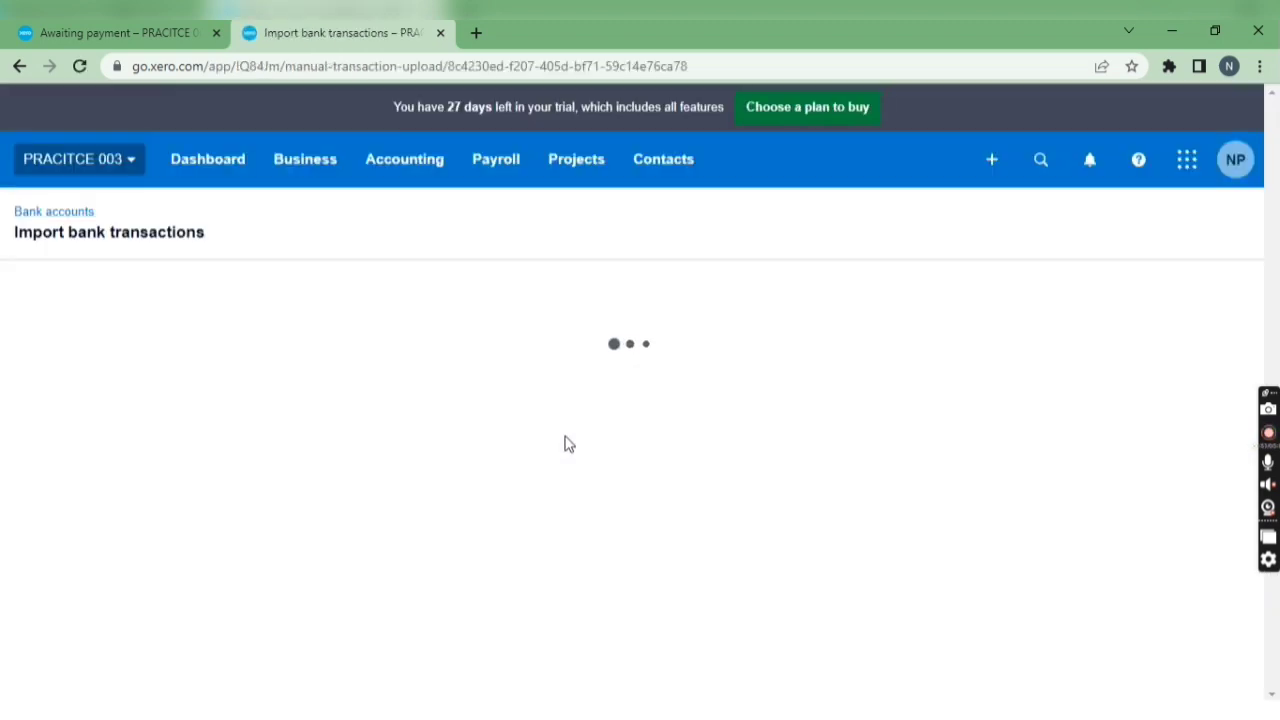
- Upload StatementImportTemplate.en-US.csv from Downloads as the statement file and complete the import of its transactions
{"action": "scroll", "coordinate": [448, 491], "scroll_direction": "down", "scroll_amount": 1}
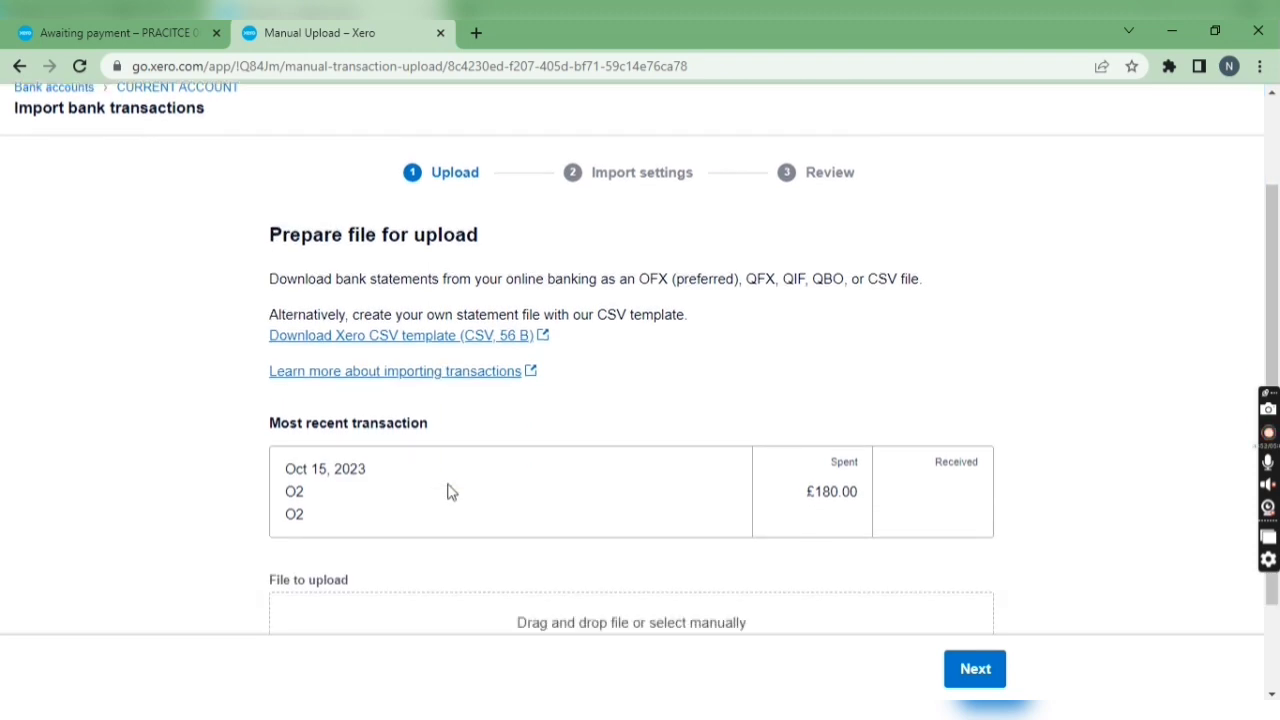
{"action": "scroll", "coordinate": [448, 491], "scroll_direction": "down", "scroll_amount": 1}
{"action": "left_click", "coordinate": [637, 537]}
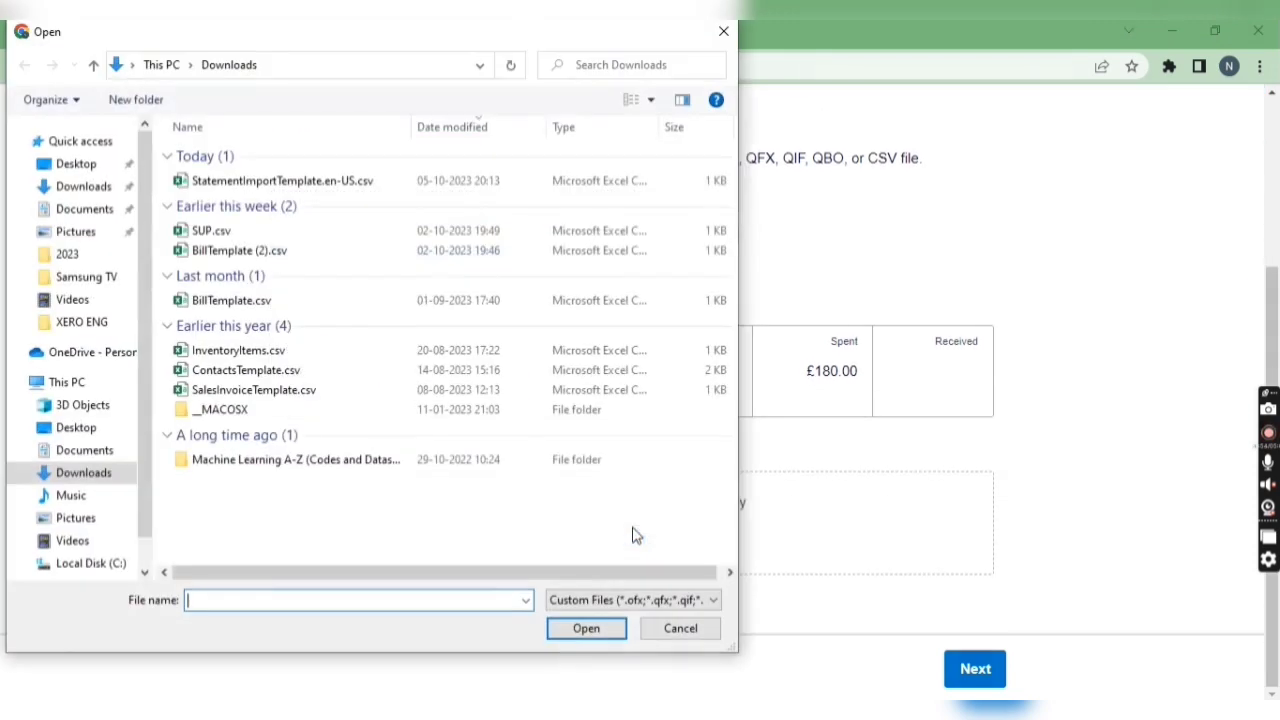
{"action": "double_click", "coordinate": [380, 181]}
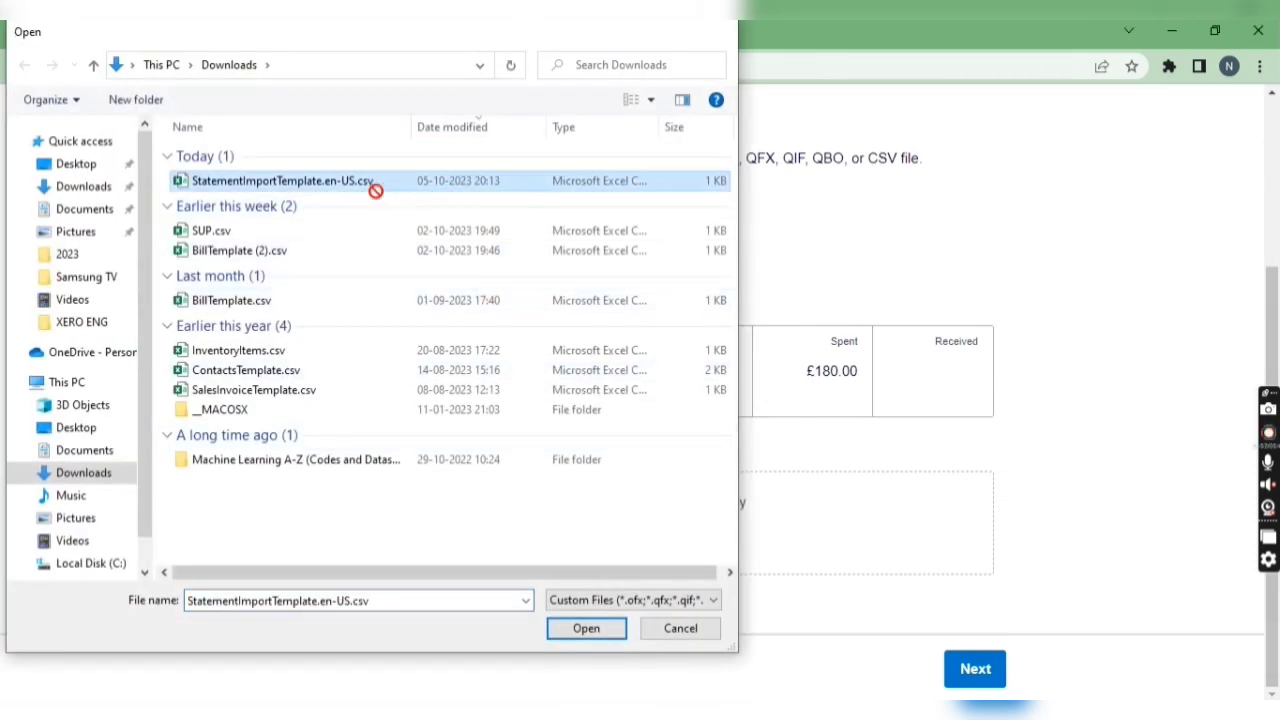
{"action": "scroll", "coordinate": [785, 485], "scroll_direction": "down", "scroll_amount": 1}
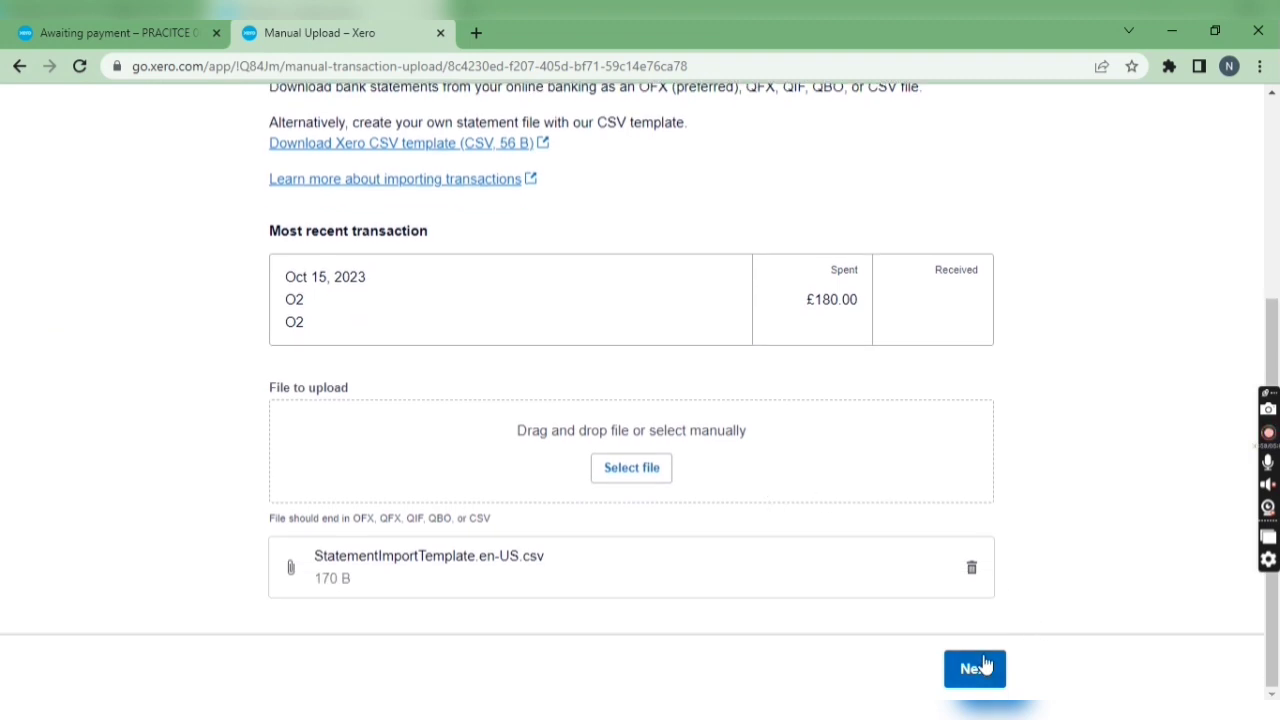
{"action": "left_click", "coordinate": [989, 670]}
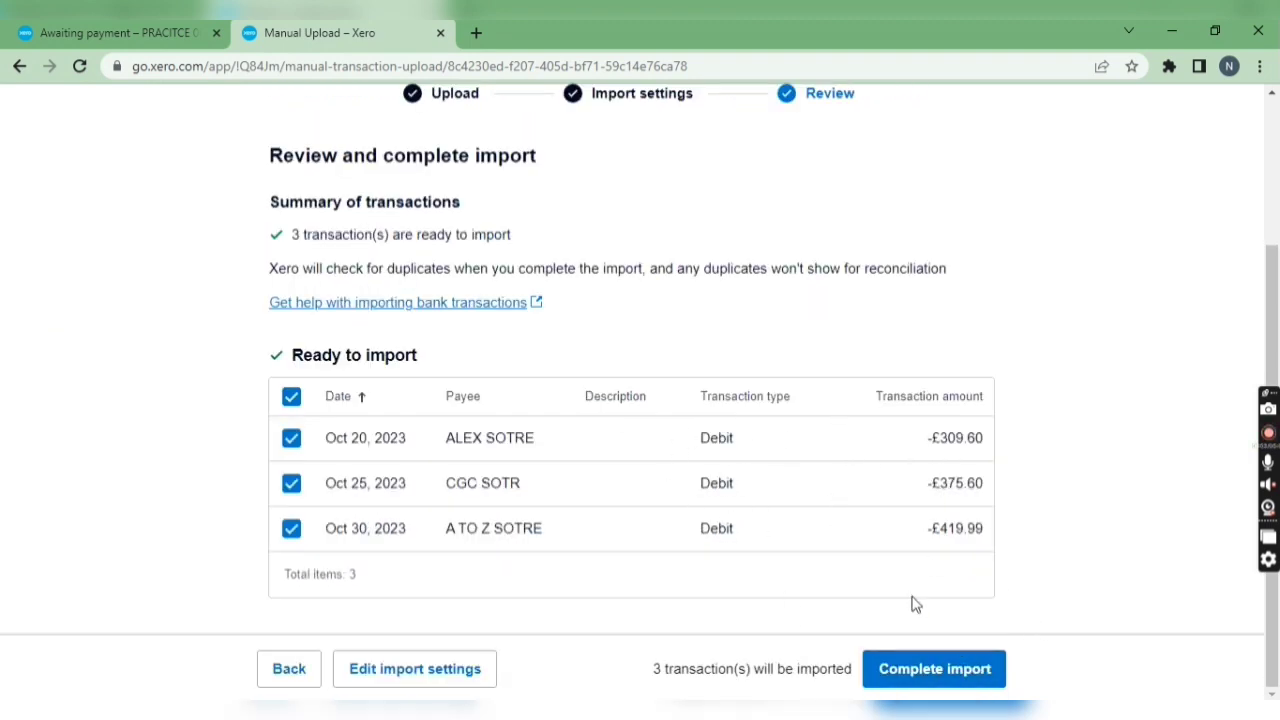
{"action": "left_click", "coordinate": [936, 670]}
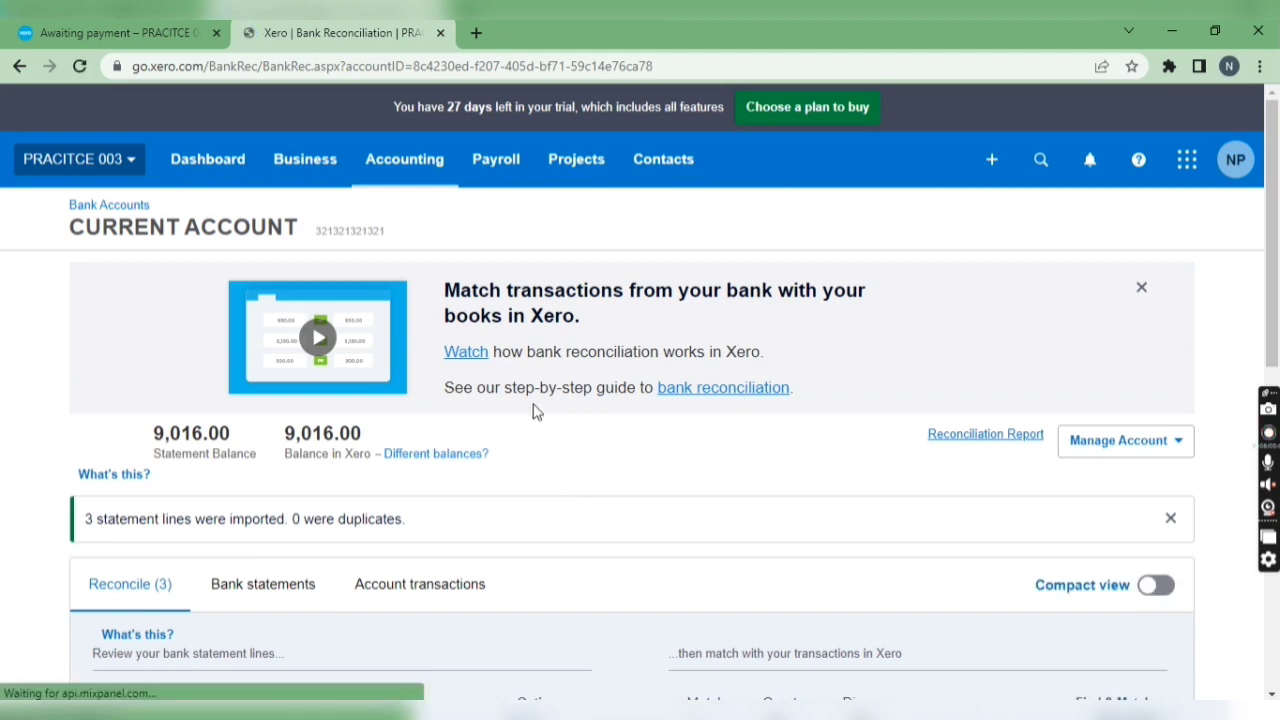
{"action": "scroll", "coordinate": [531, 408], "scroll_direction": "down", "scroll_amount": 2}
{"action": "scroll", "coordinate": [527, 387], "scroll_direction": "down", "scroll_amount": 2}
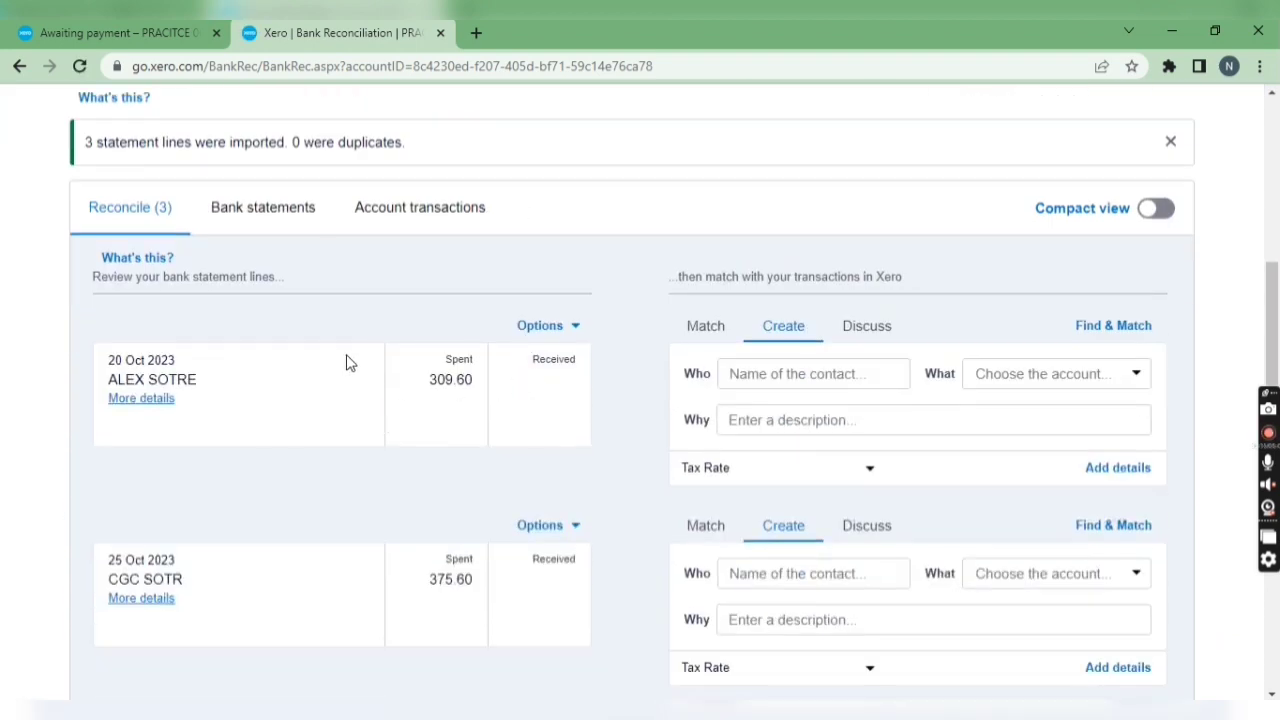
{"action": "scroll", "coordinate": [537, 586], "scroll_direction": "down", "scroll_amount": 3}
{"action": "scroll", "coordinate": [363, 320], "scroll_direction": "up", "scroll_amount": 2}
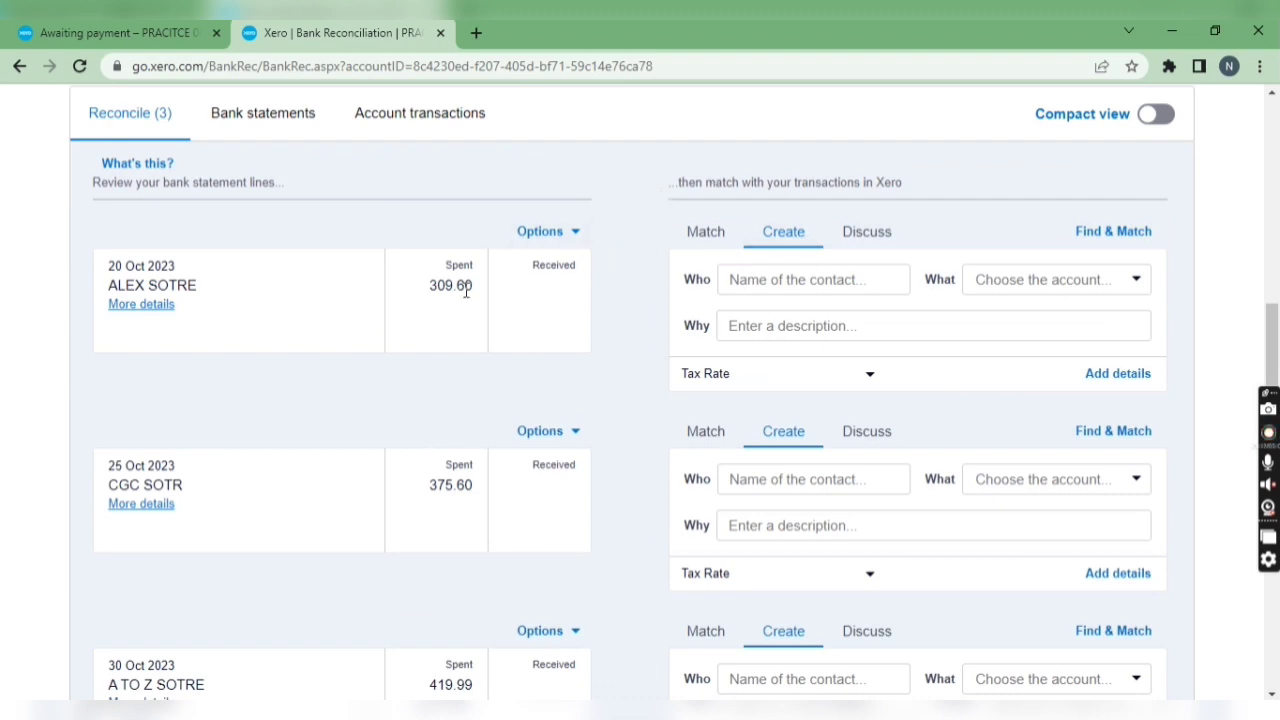
{"action": "scroll", "coordinate": [551, 317], "scroll_direction": "down", "scroll_amount": 1}
{"action": "scroll", "coordinate": [450, 280], "scroll_direction": "up", "scroll_amount": 1}
{"action": "left_click_drag", "start_coordinate": [432, 292], "coordinate": [469, 289]}
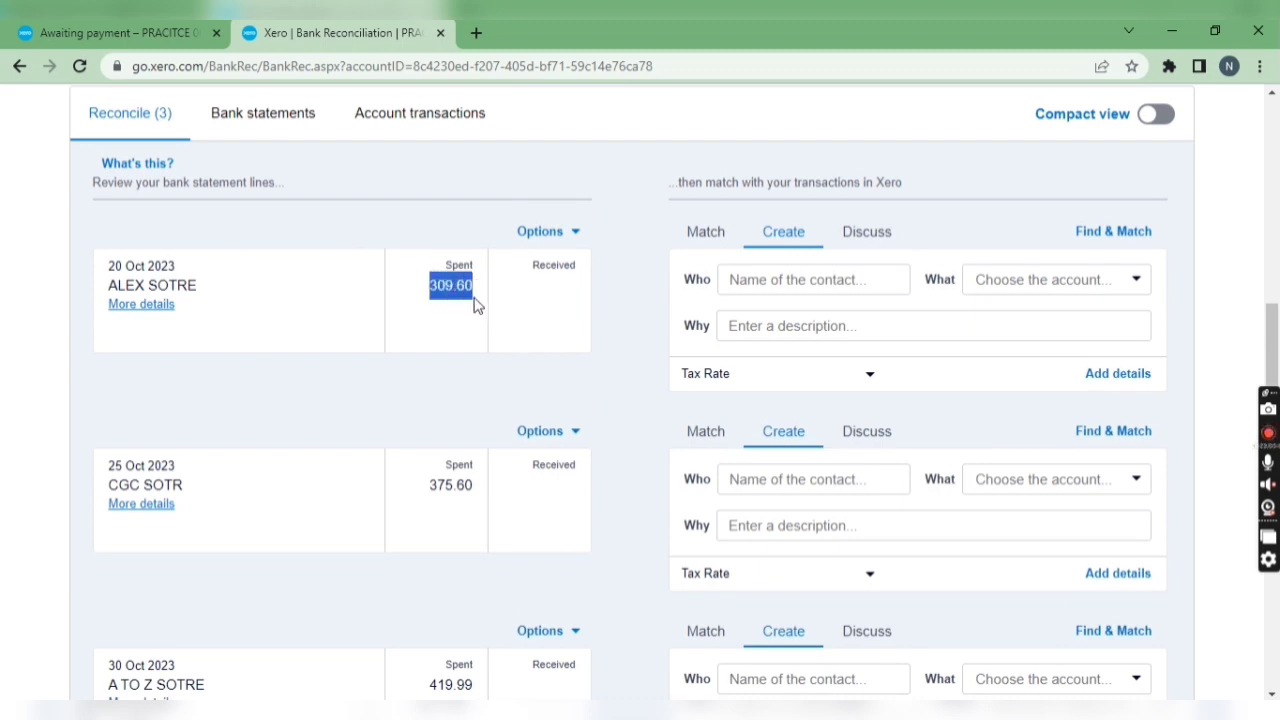
{"action": "left_click", "coordinate": [712, 232]}
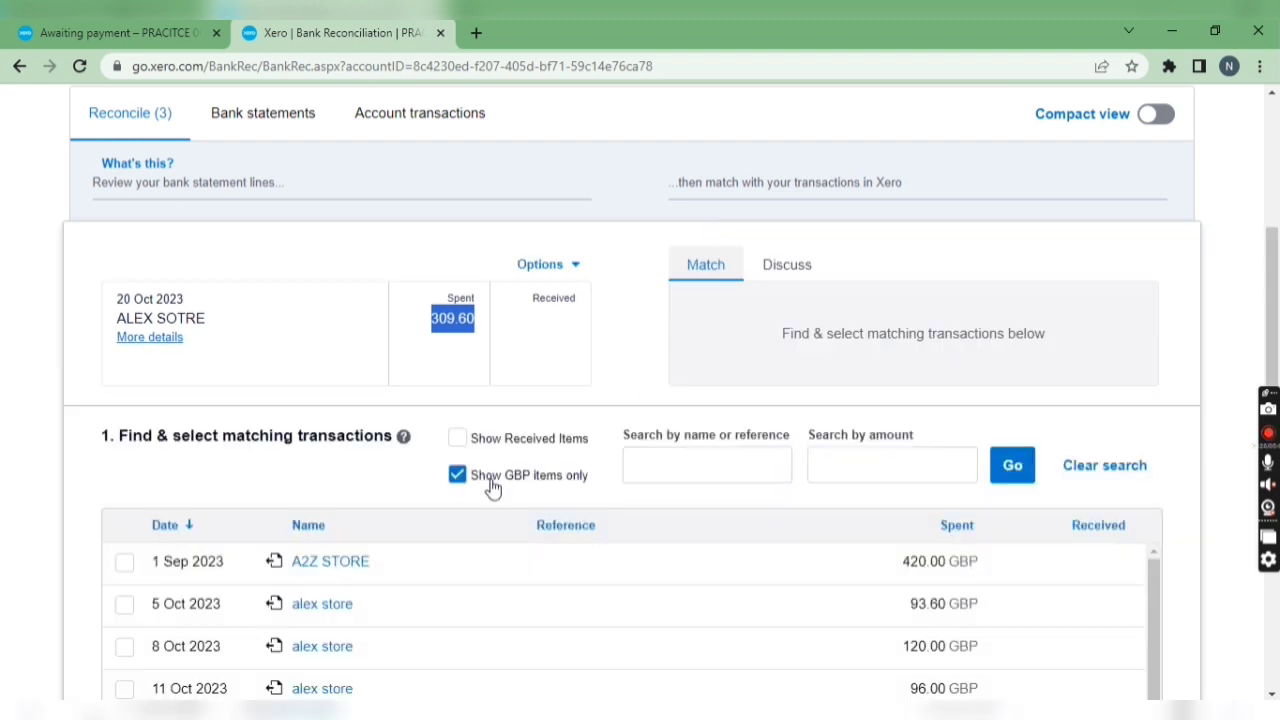
{"action": "scroll", "coordinate": [791, 466], "scroll_direction": "down", "scroll_amount": 3}
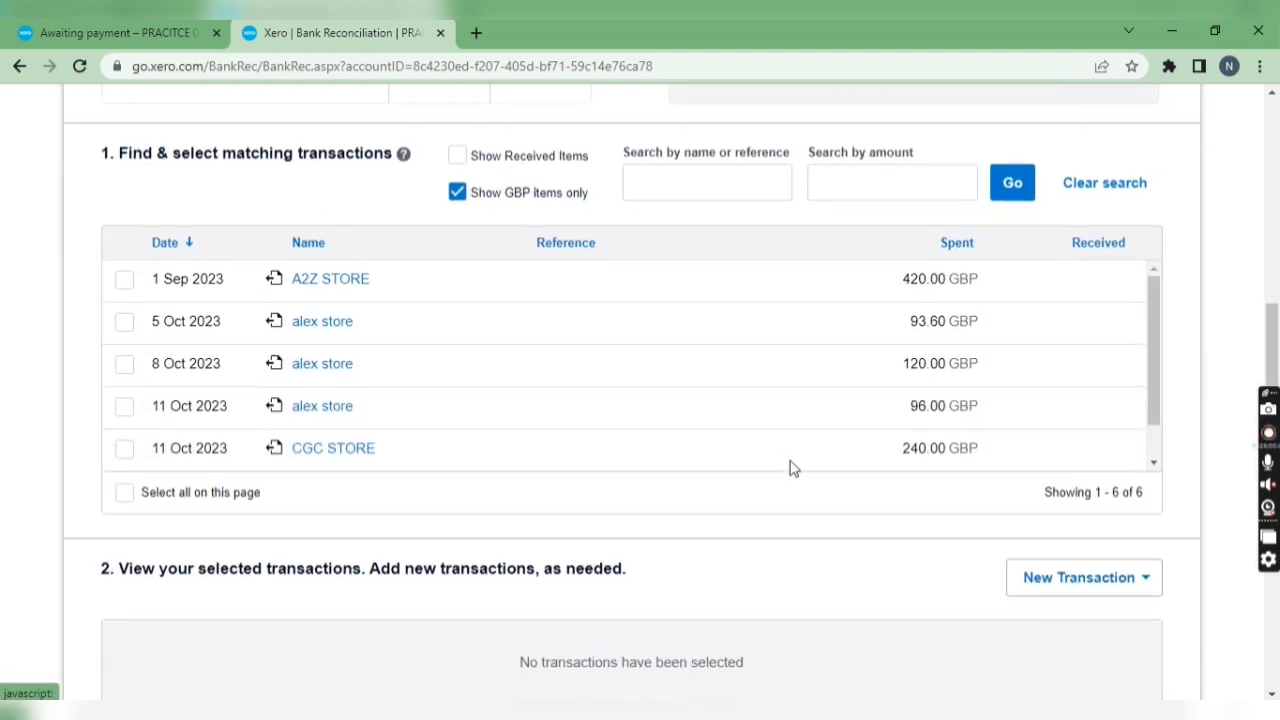
{"action": "scroll", "coordinate": [588, 386], "scroll_direction": "down", "scroll_amount": 2}
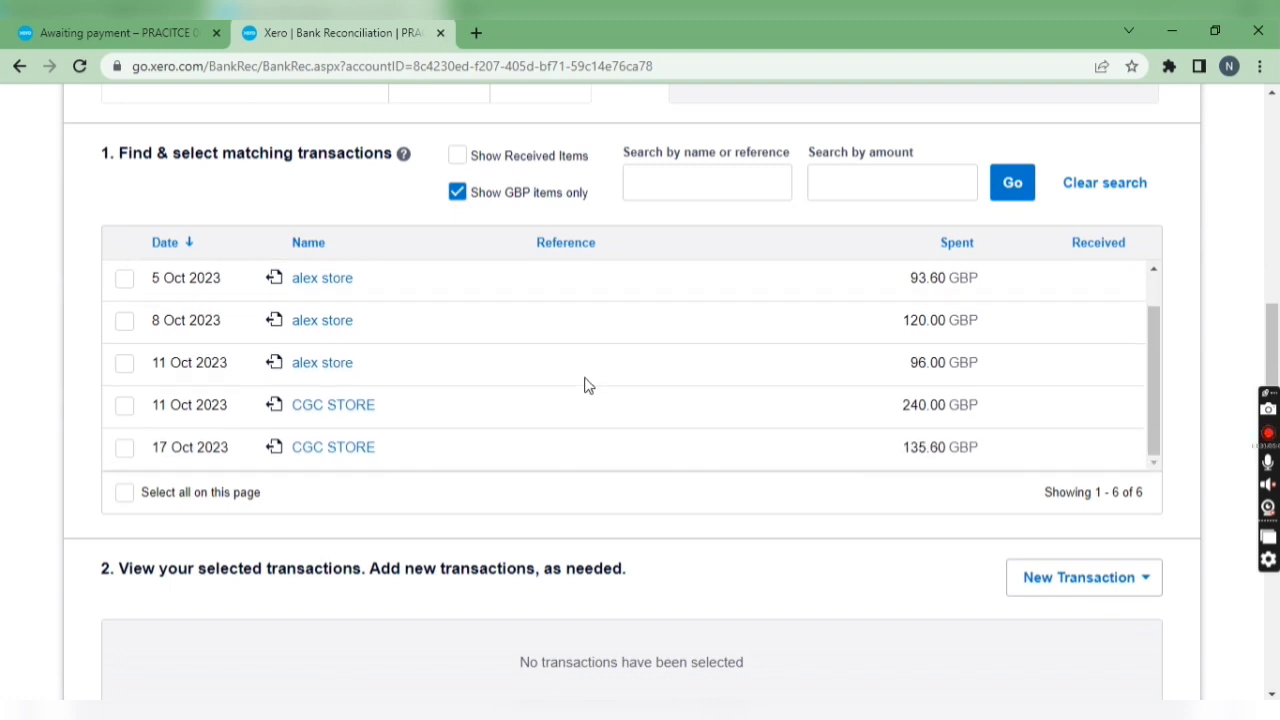
{"action": "scroll", "coordinate": [514, 340], "scroll_direction": "up", "scroll_amount": 2}
{"action": "scroll", "coordinate": [557, 304], "scroll_direction": "up", "scroll_amount": 3}
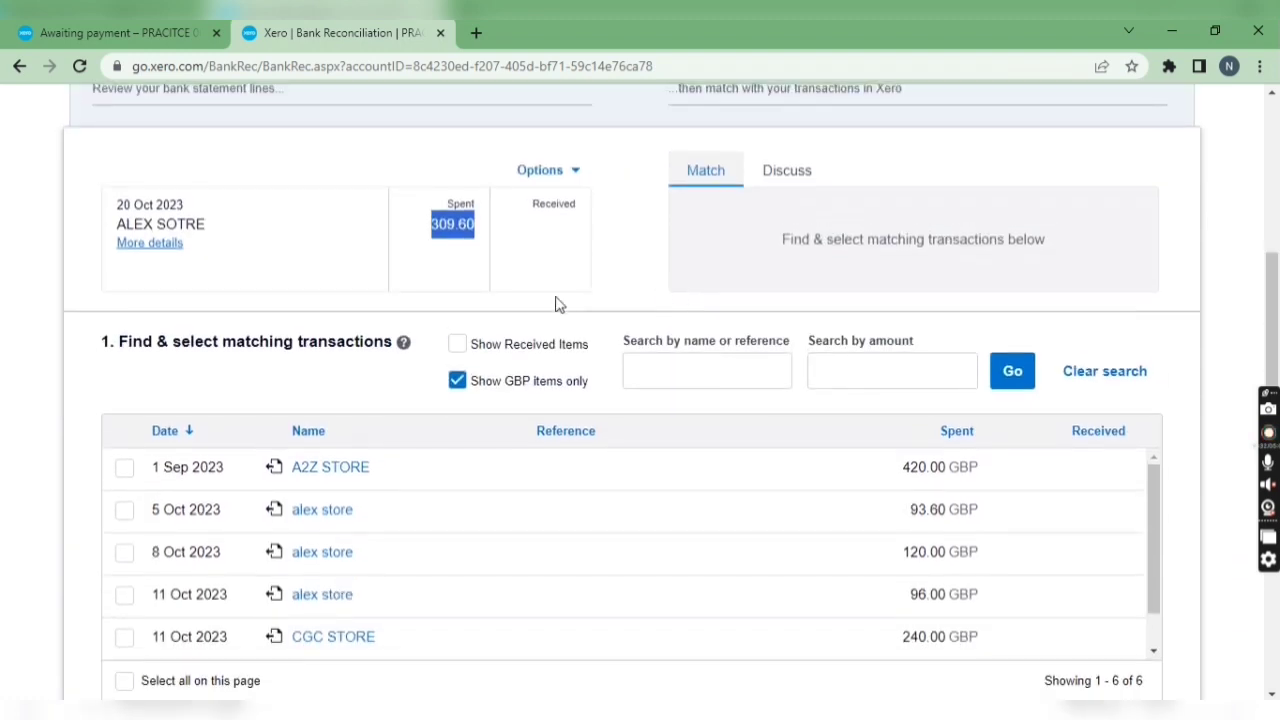
{"action": "left_click", "coordinate": [430, 240]}
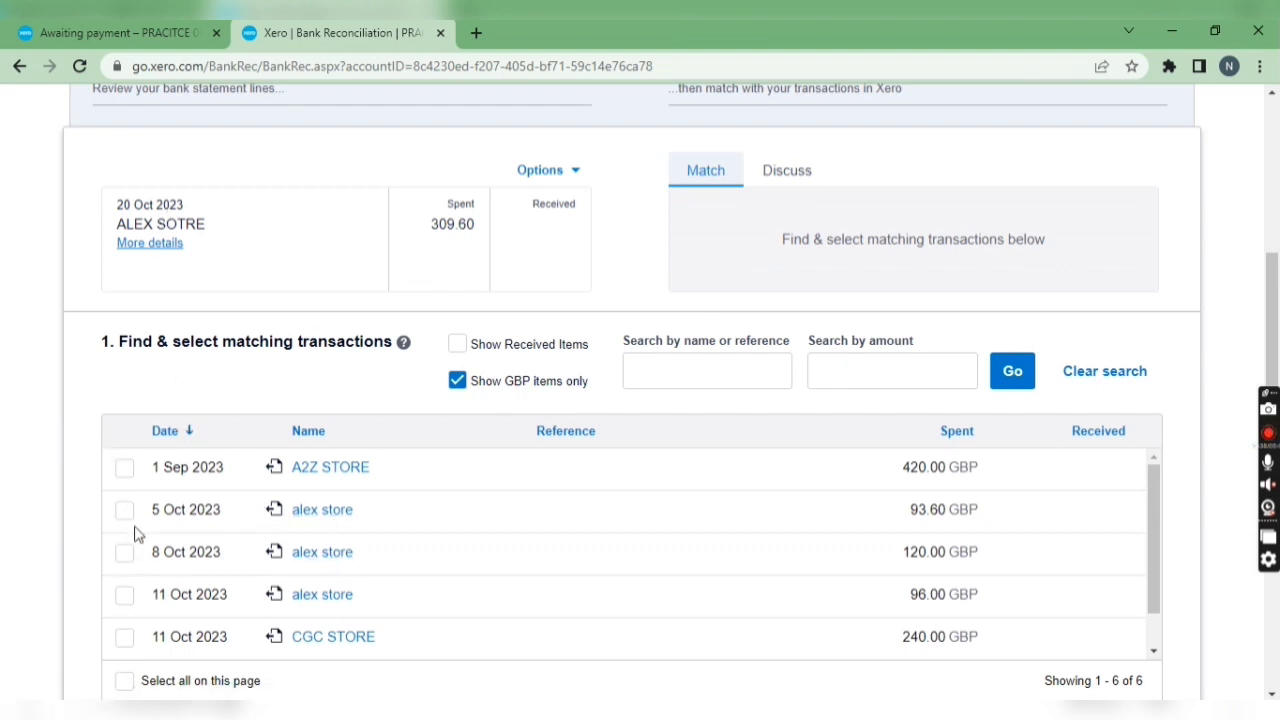
{"action": "scroll", "coordinate": [466, 534], "scroll_direction": "down", "scroll_amount": 5}
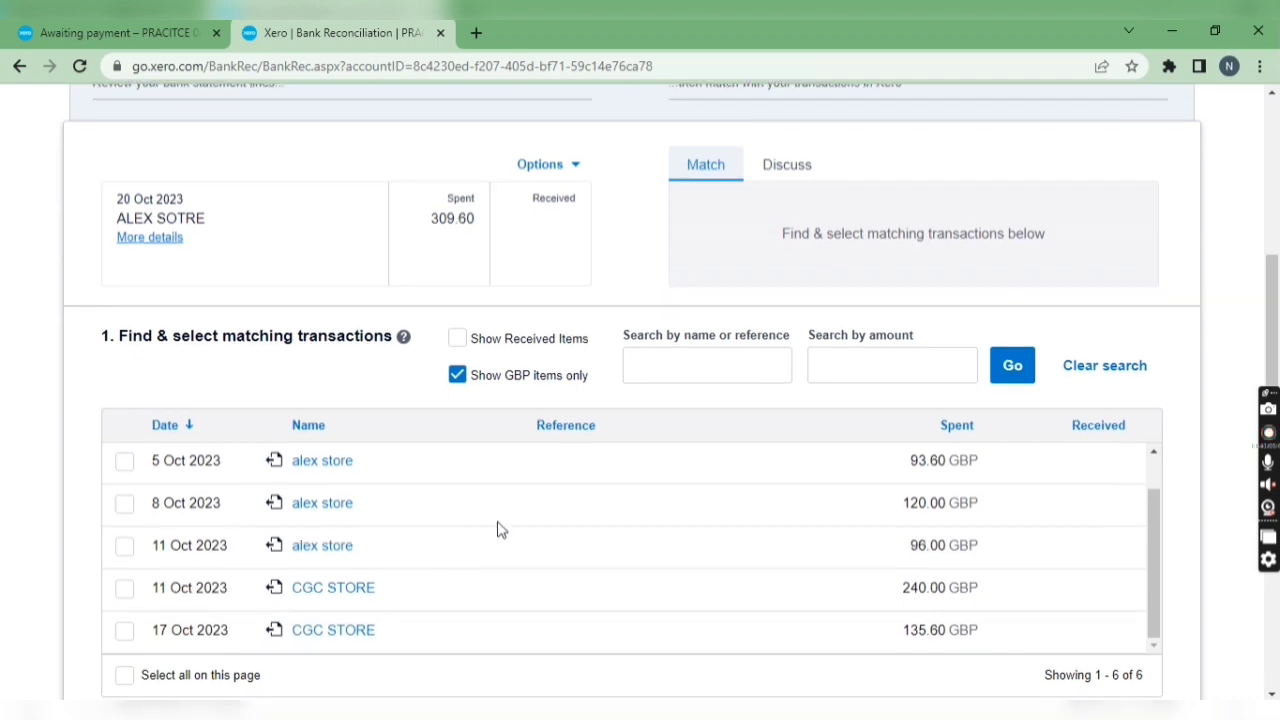
{"action": "scroll", "coordinate": [537, 433], "scroll_direction": "down", "scroll_amount": 1}
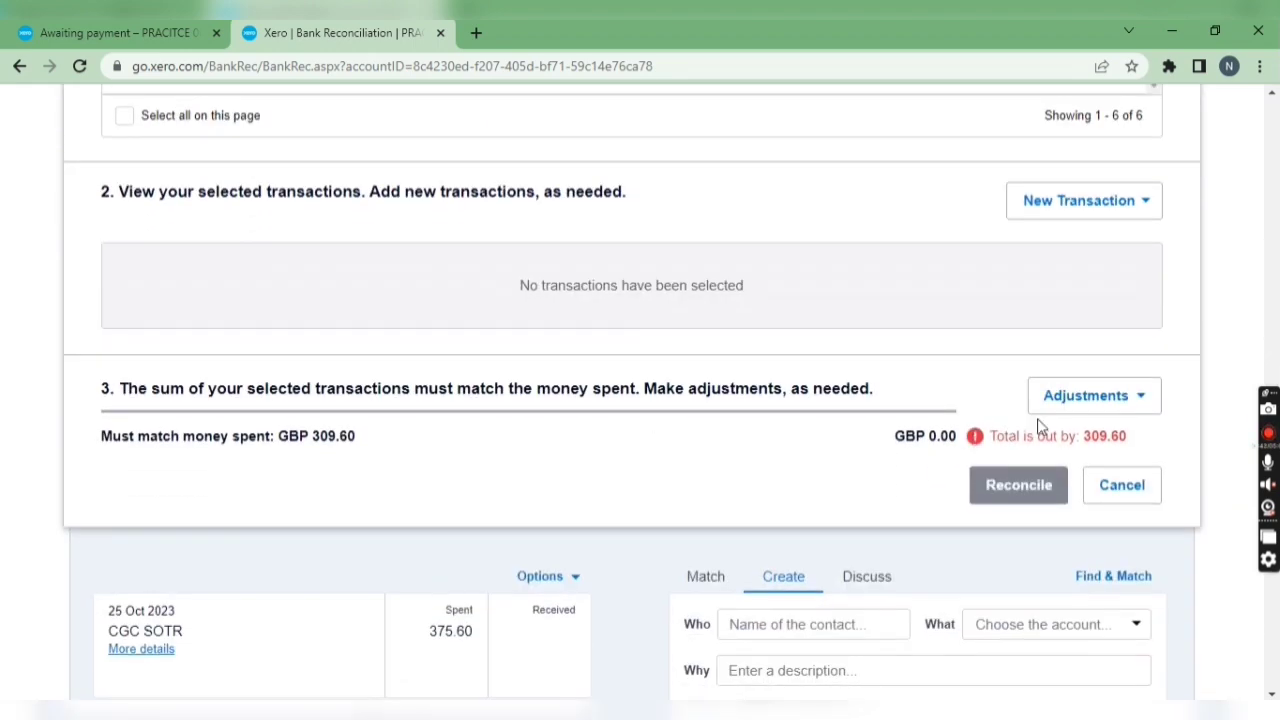
{"action": "scroll", "coordinate": [335, 347], "scroll_direction": "up", "scroll_amount": 2}
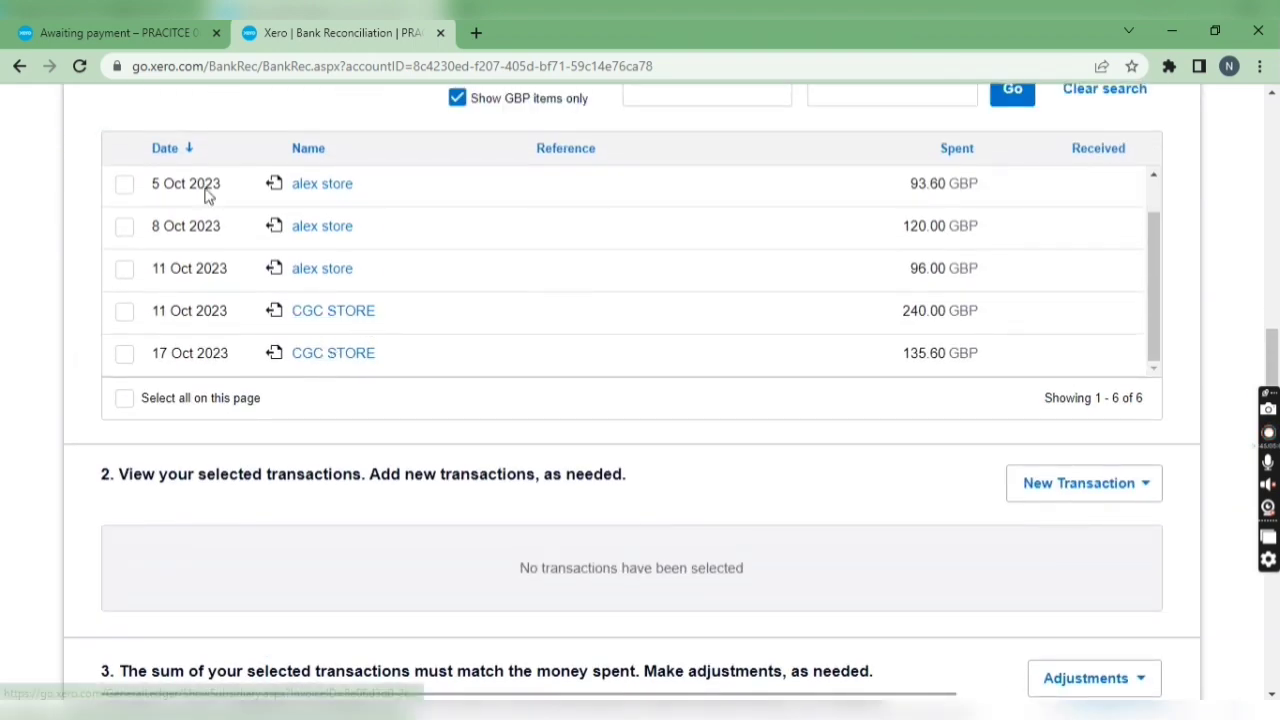
- Select the three alex store bills dated 5, 8 and 11 Oct 2023 as matches for the ALEX SOTRE line
{"action": "left_click", "coordinate": [125, 186]}
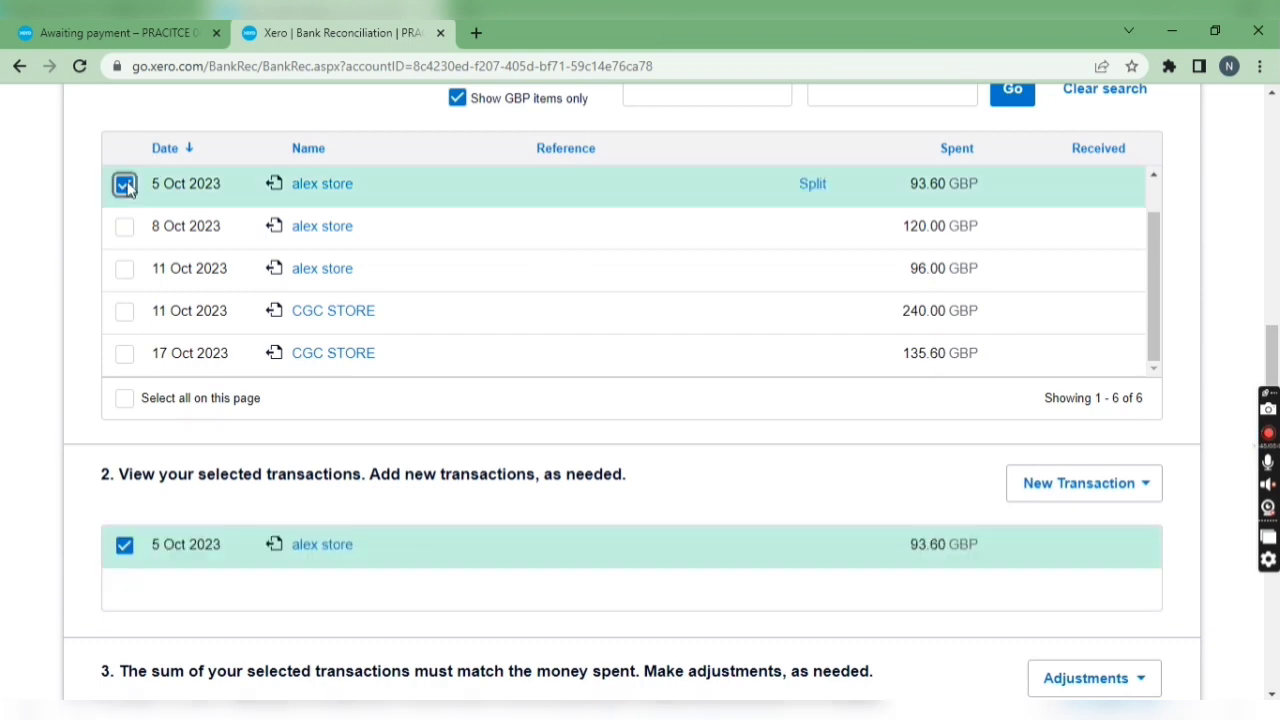
{"action": "left_click", "coordinate": [125, 228]}
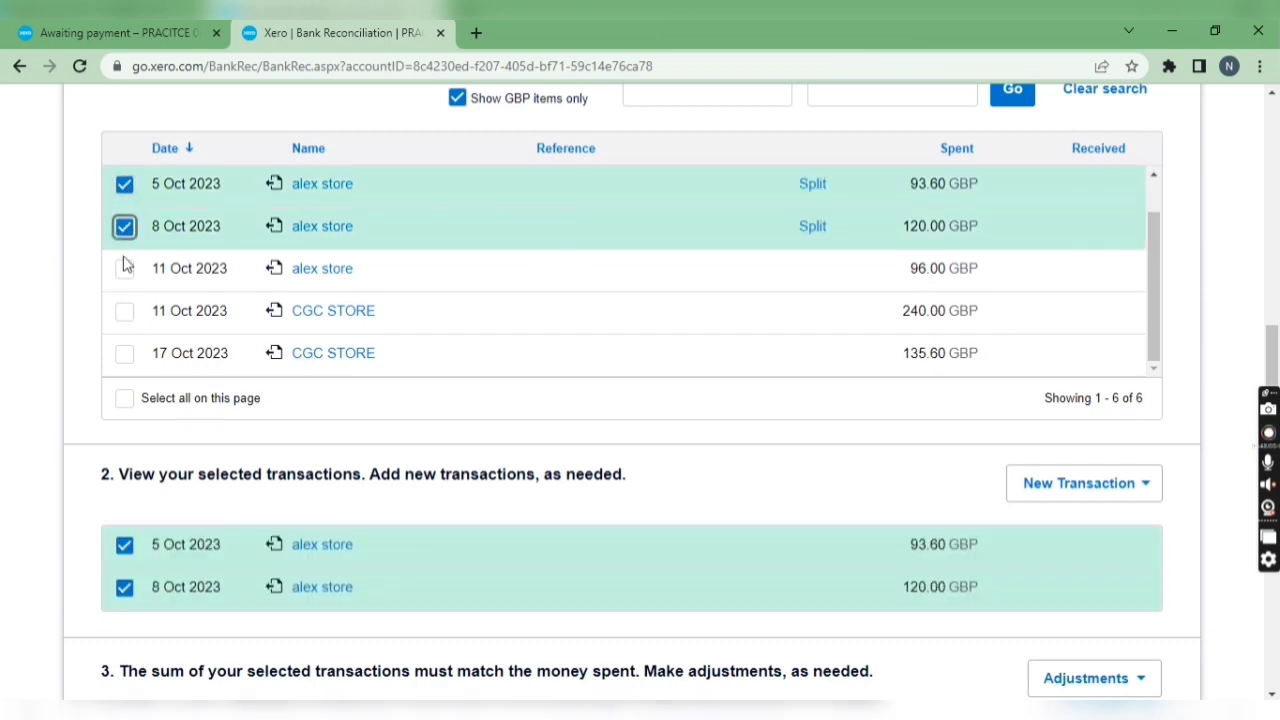
{"action": "left_click", "coordinate": [125, 268]}
{"action": "scroll", "coordinate": [638, 355], "scroll_direction": "down", "scroll_amount": 3}
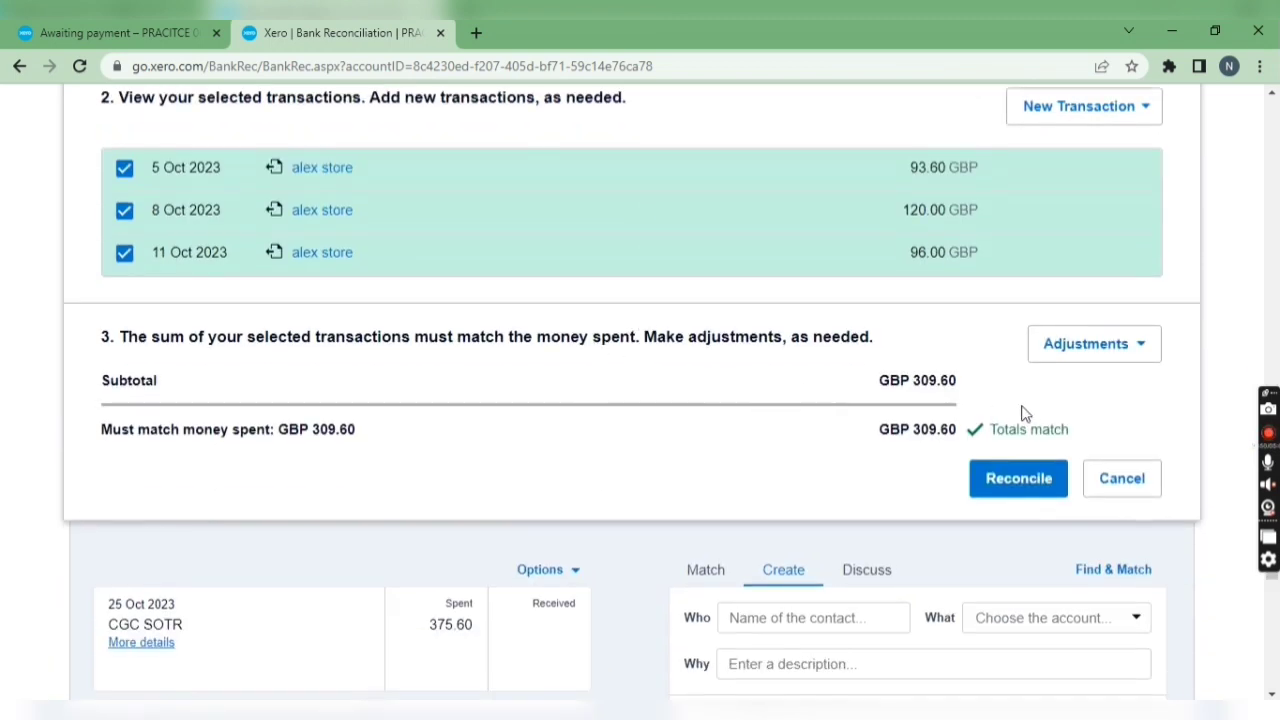
- Check the selected alex store bills against the amount spent and reconcile the 20 Oct 2023 ALEX SOTRE line
{"action": "left_click_drag", "start_coordinate": [999, 432], "coordinate": [1054, 430]}
{"action": "scroll", "coordinate": [551, 423], "scroll_direction": "up", "scroll_amount": 2}
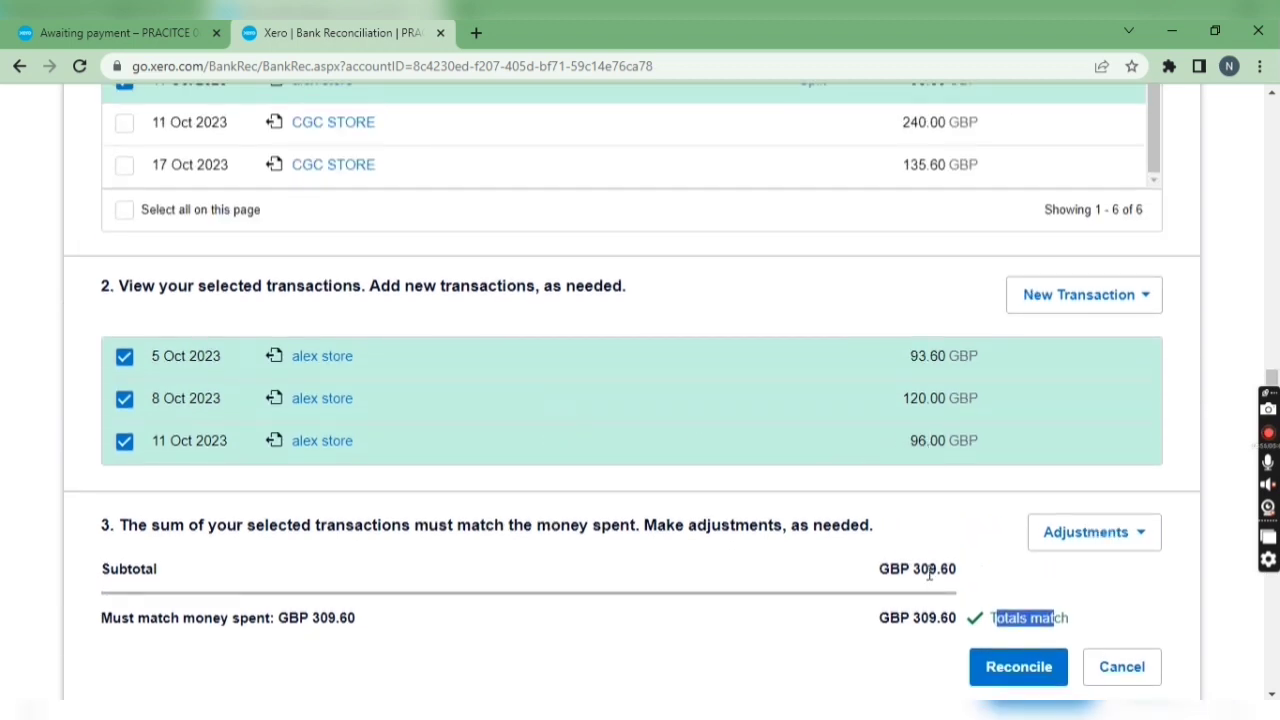
{"action": "scroll", "coordinate": [746, 500], "scroll_direction": "up", "scroll_amount": 6}
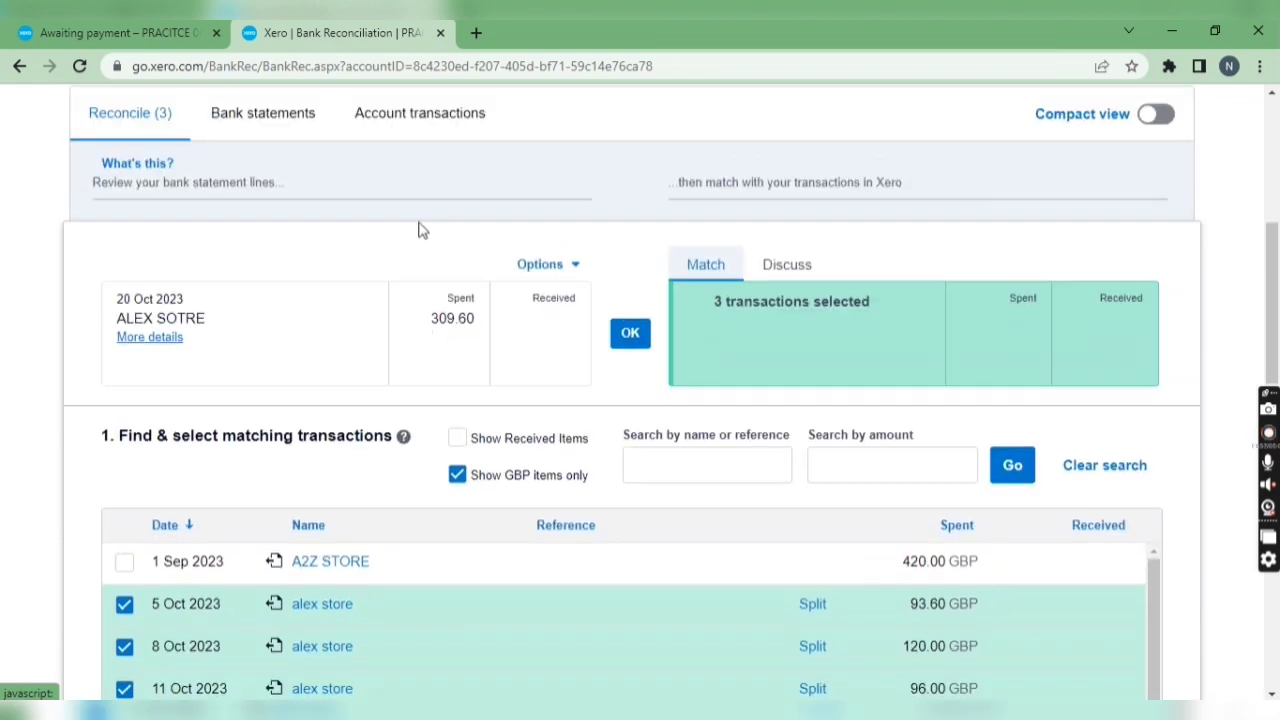
{"action": "scroll", "coordinate": [674, 469], "scroll_direction": "down", "scroll_amount": 1}
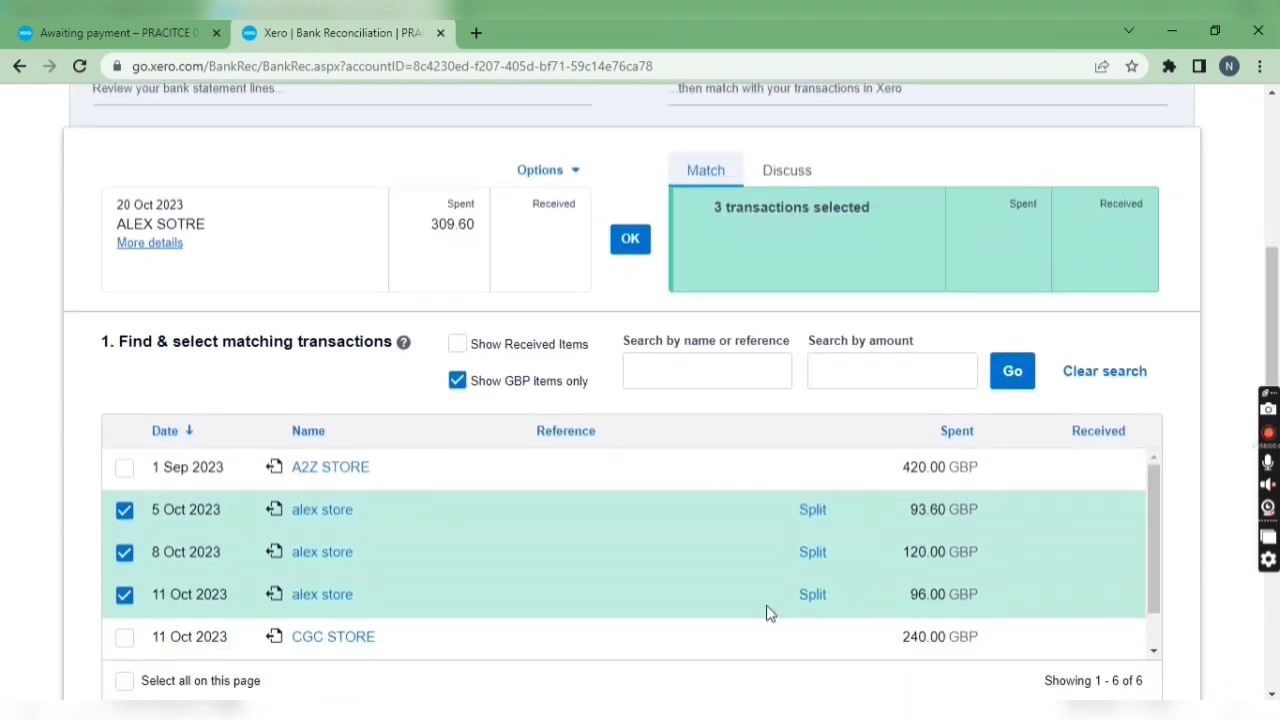
{"action": "scroll", "coordinate": [477, 254], "scroll_direction": "down", "scroll_amount": 3}
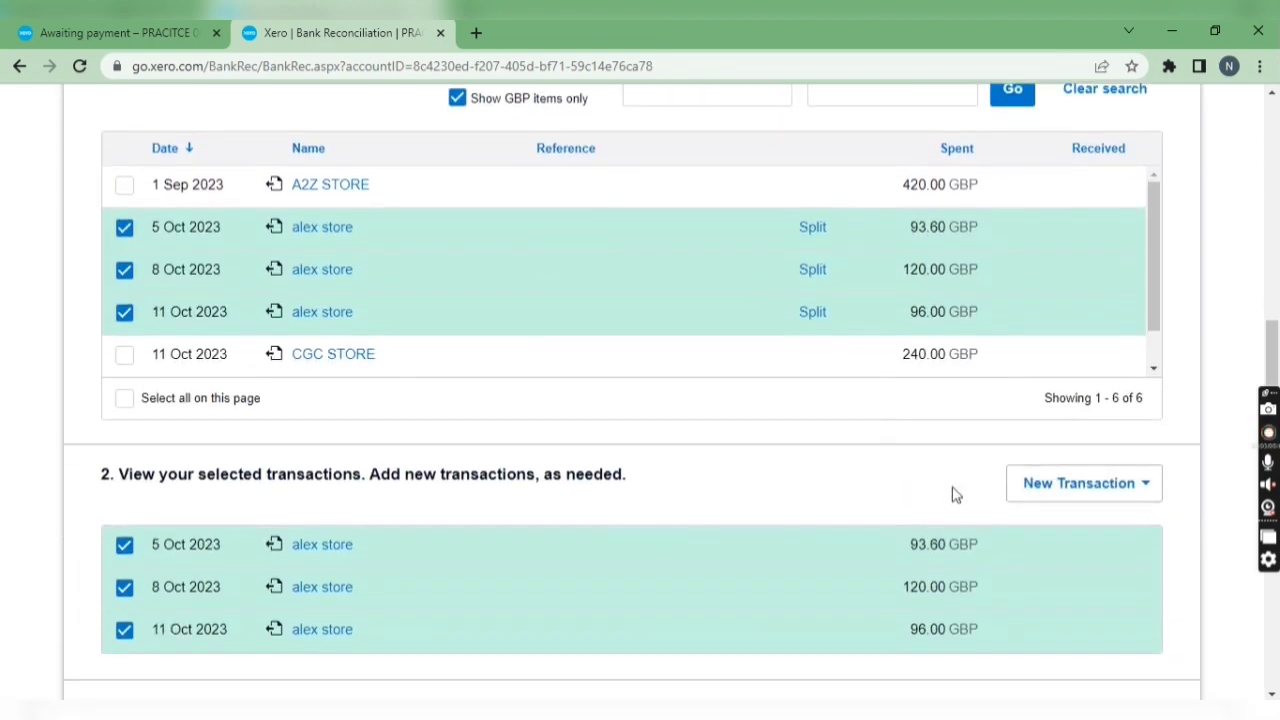
{"action": "scroll", "coordinate": [883, 395], "scroll_direction": "down", "scroll_amount": 3}
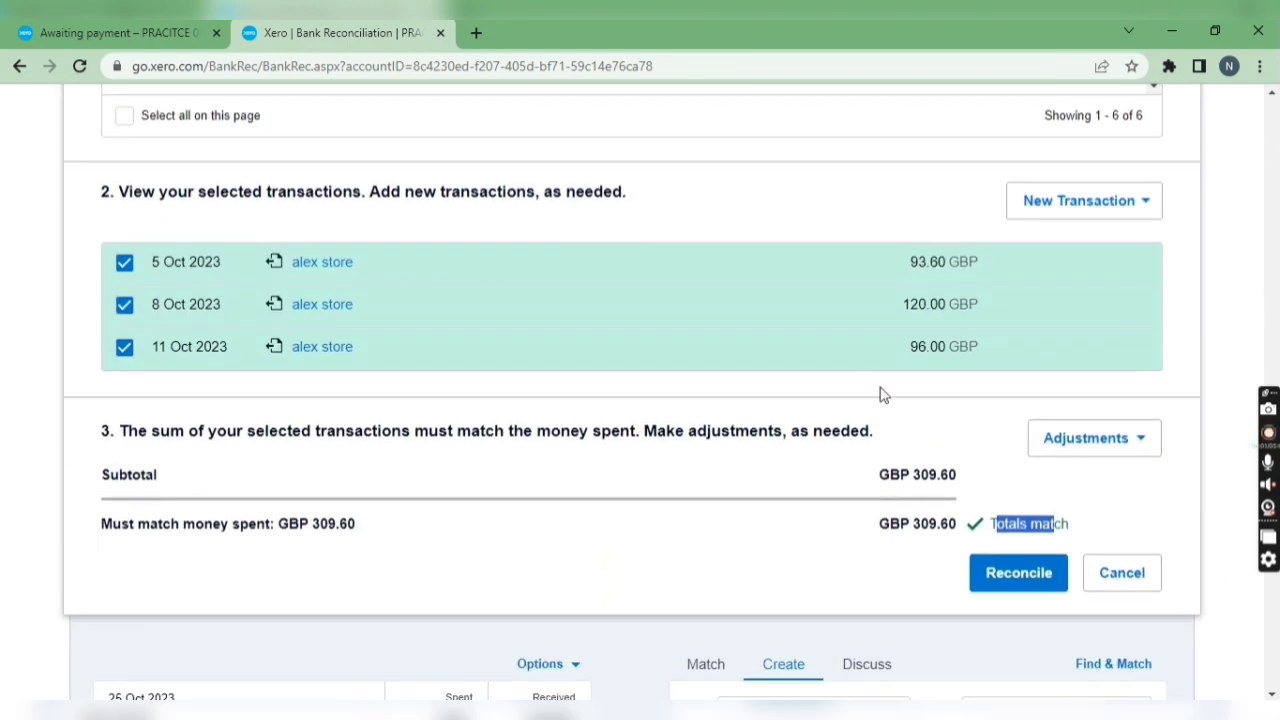
{"action": "left_click", "coordinate": [1000, 571]}
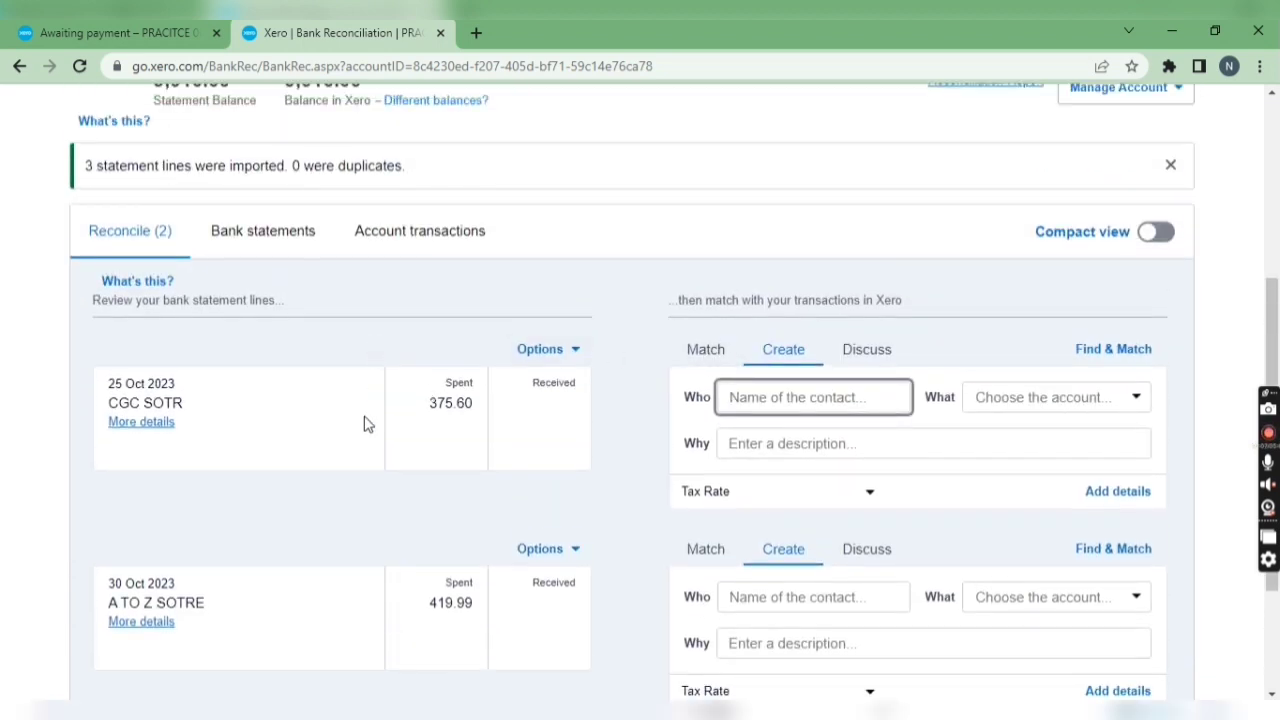
- Open matching for the 25 Oct 2023 CGC SOTR line and select the CGC STORE bills dated 11 and 17 Oct 2023
{"action": "left_click", "coordinate": [707, 351]}
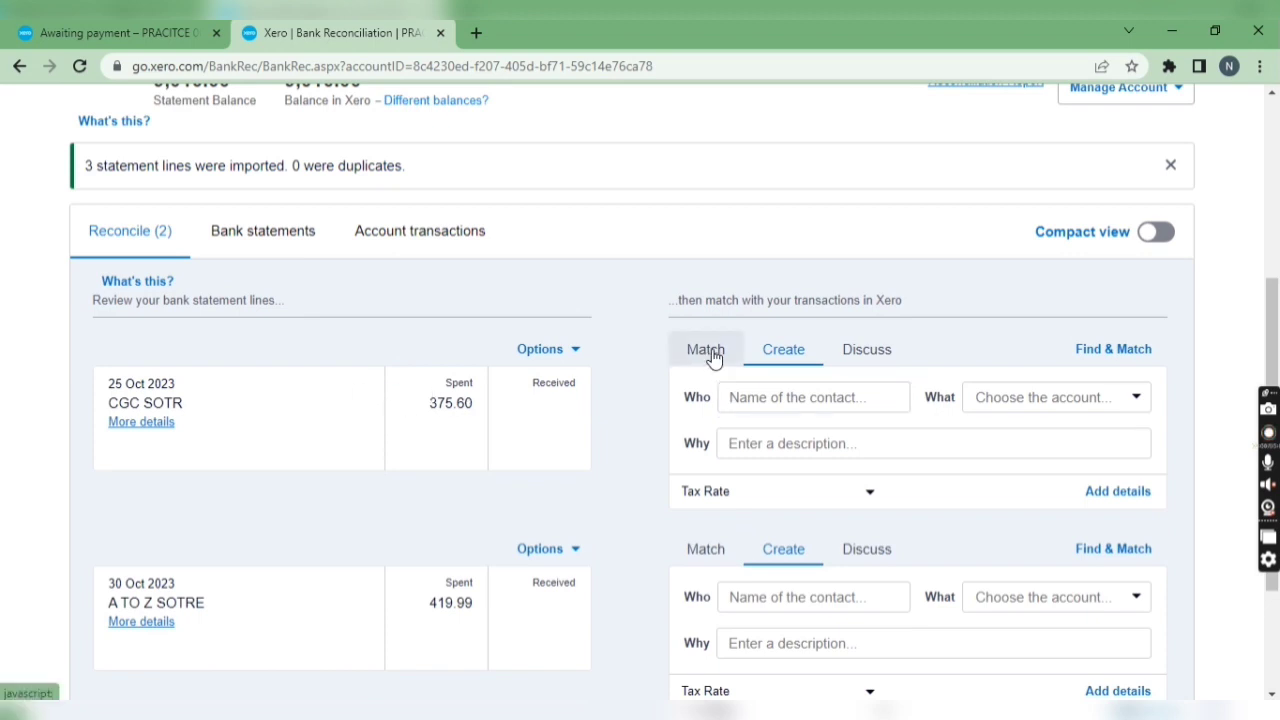
{"action": "scroll", "coordinate": [617, 346], "scroll_direction": "down", "scroll_amount": 3}
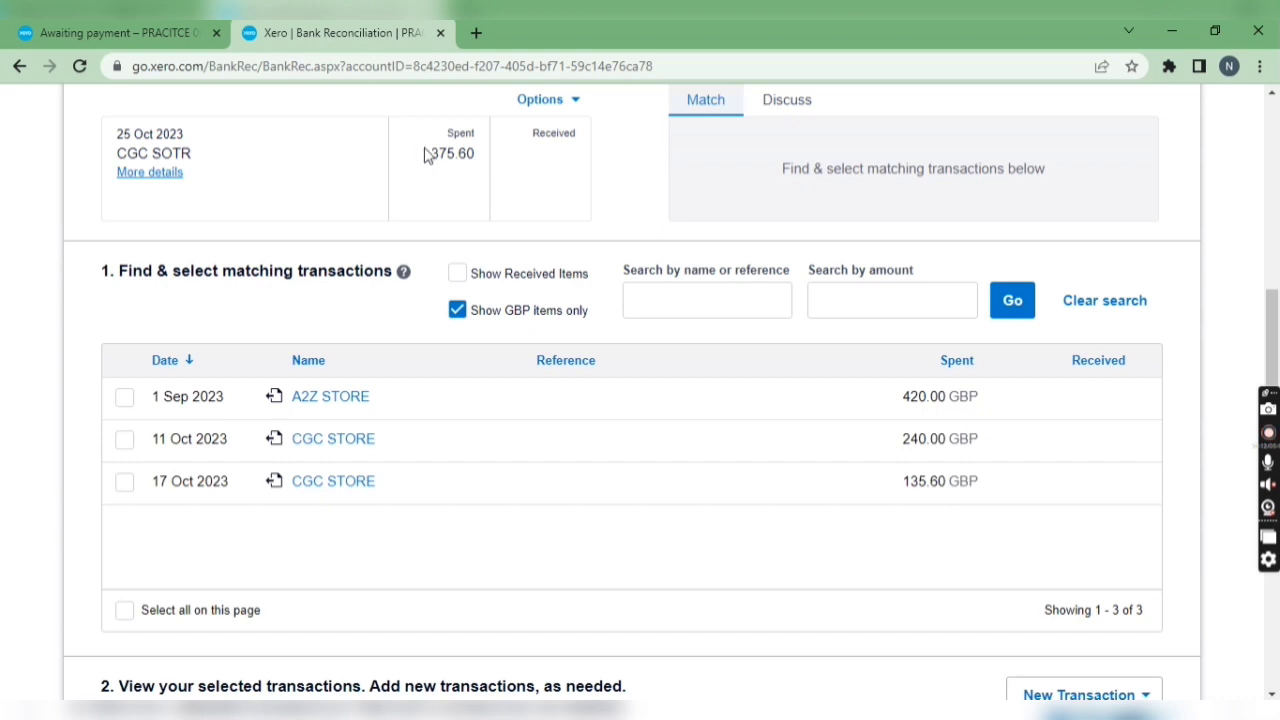
{"action": "left_click_drag", "start_coordinate": [424, 153], "coordinate": [471, 157]}
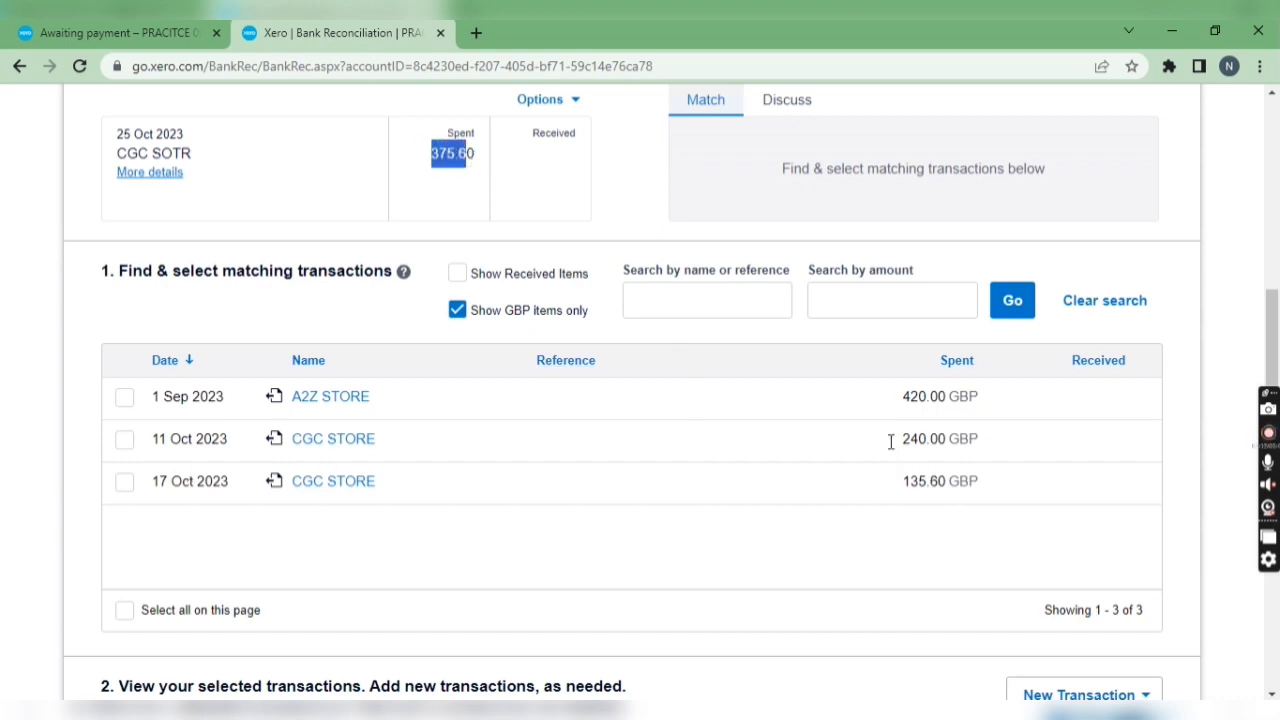
{"action": "left_click", "coordinate": [124, 441]}
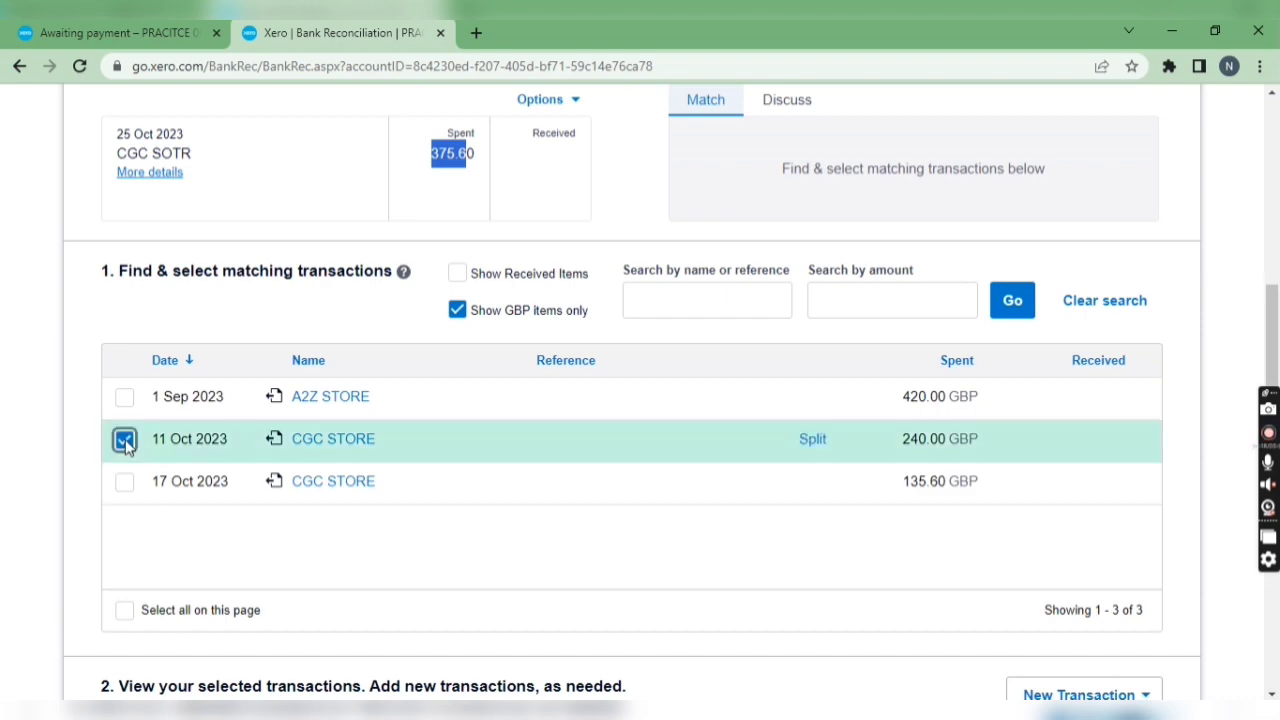
{"action": "scroll", "coordinate": [677, 540], "scroll_direction": "down", "scroll_amount": 5}
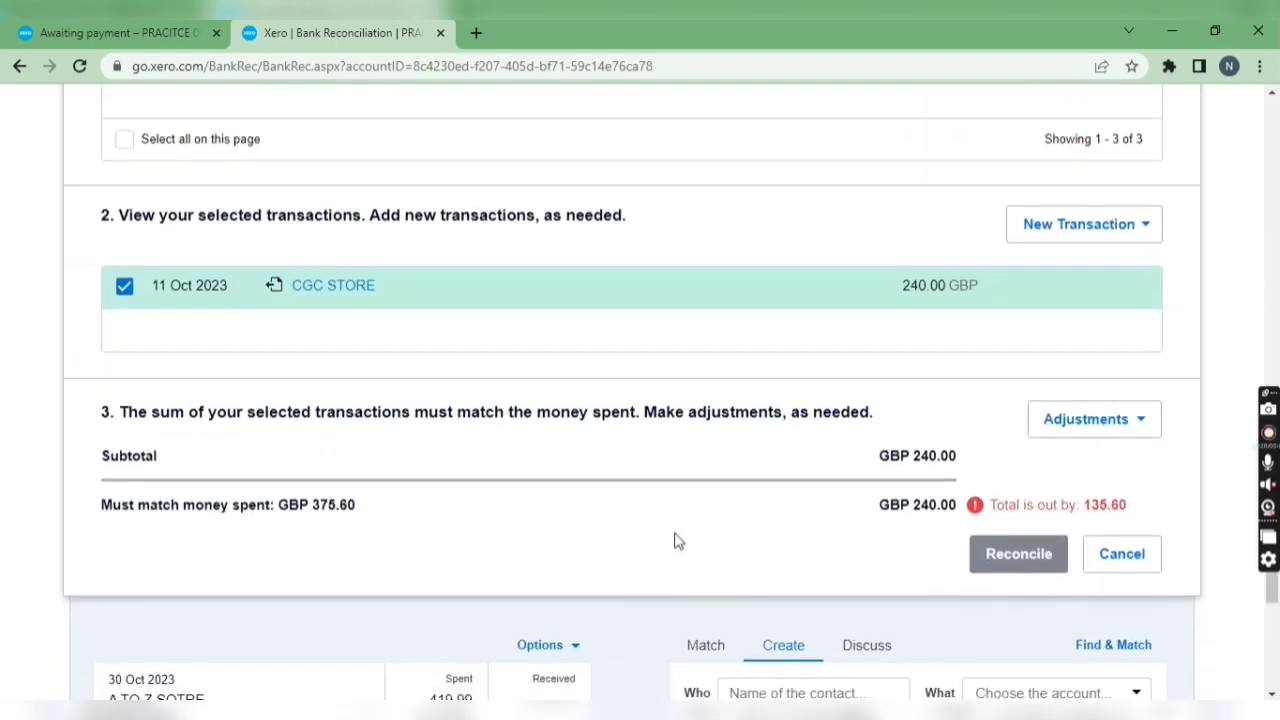
{"action": "scroll", "coordinate": [311, 414], "scroll_direction": "up", "scroll_amount": 4}
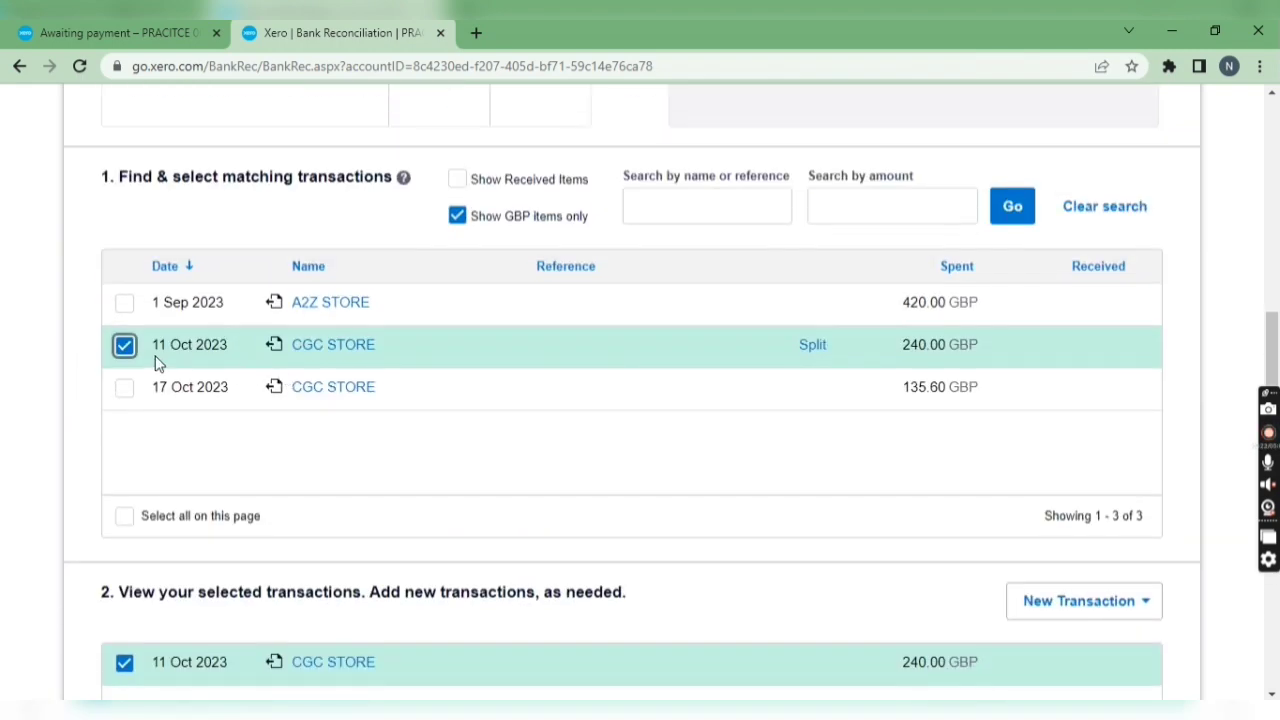
{"action": "left_click", "coordinate": [124, 388]}
{"action": "scroll", "coordinate": [1060, 583], "scroll_direction": "down", "scroll_amount": 3}
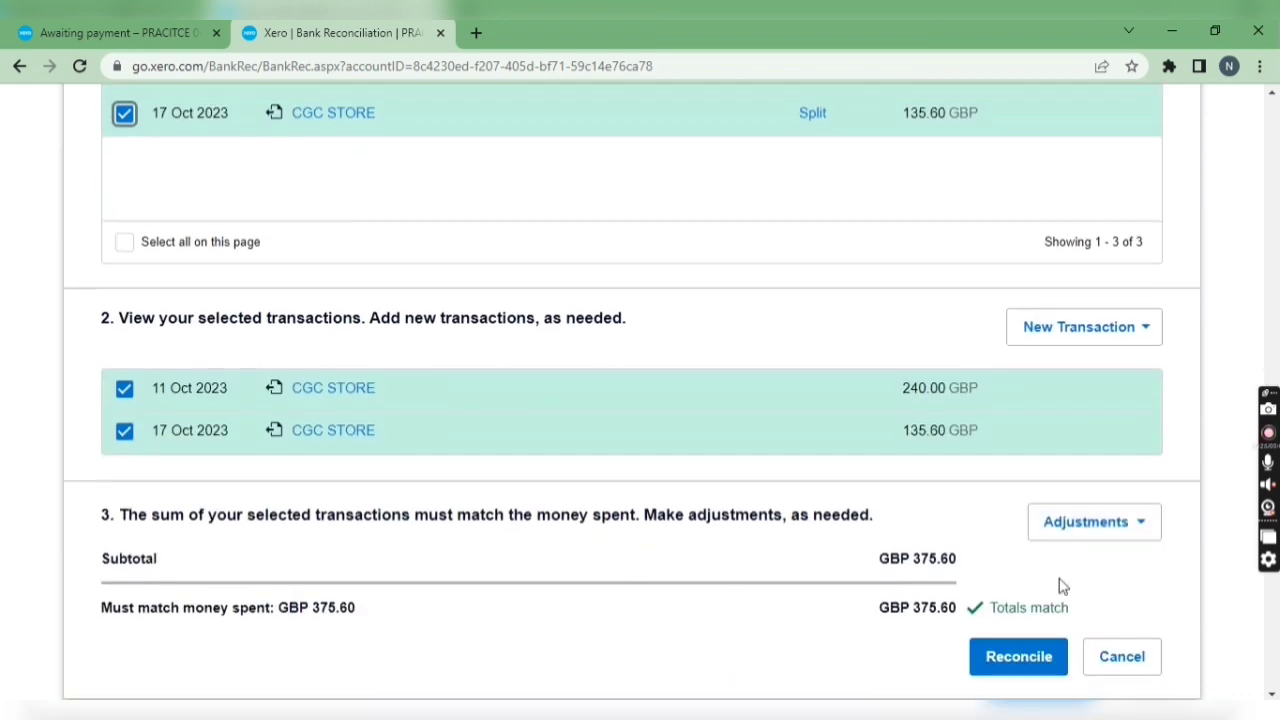
- Review the two selected CGC STORE bills against the amount spent and reconcile the CGC SOTR line
{"action": "left_click_drag", "start_coordinate": [997, 598], "coordinate": [1083, 610]}
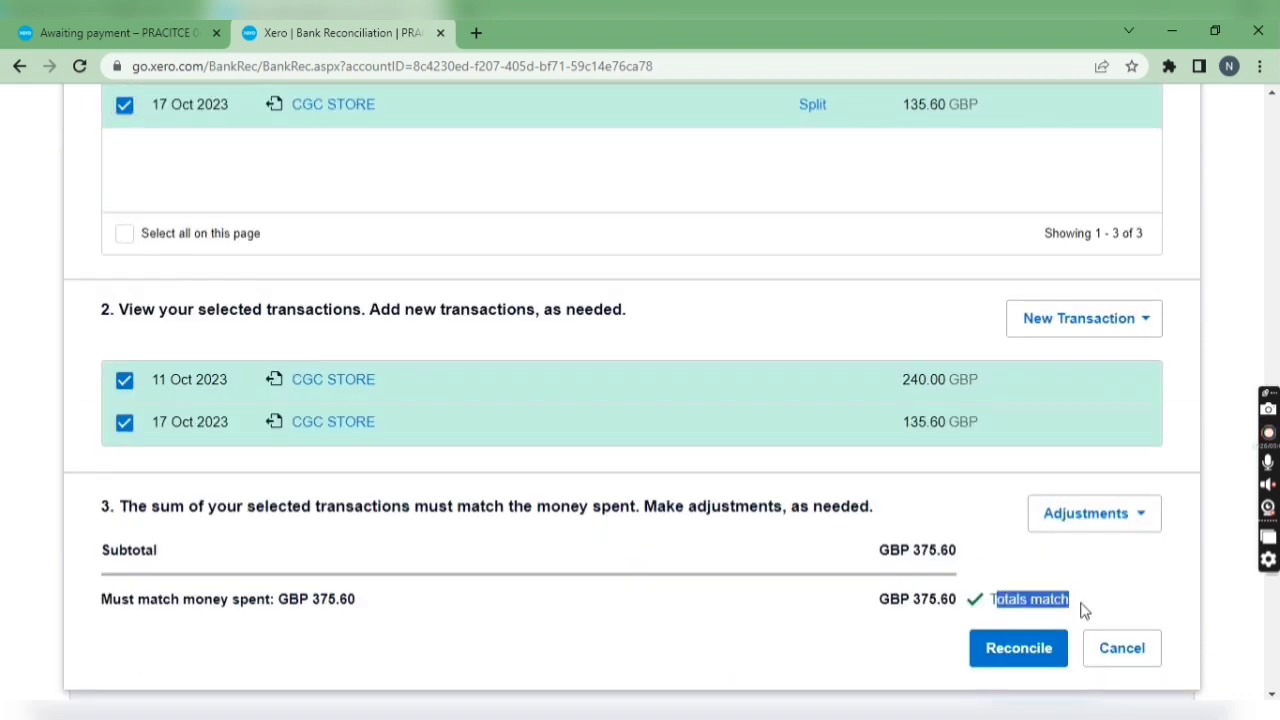
{"action": "scroll", "coordinate": [752, 560], "scroll_direction": "up", "scroll_amount": 4}
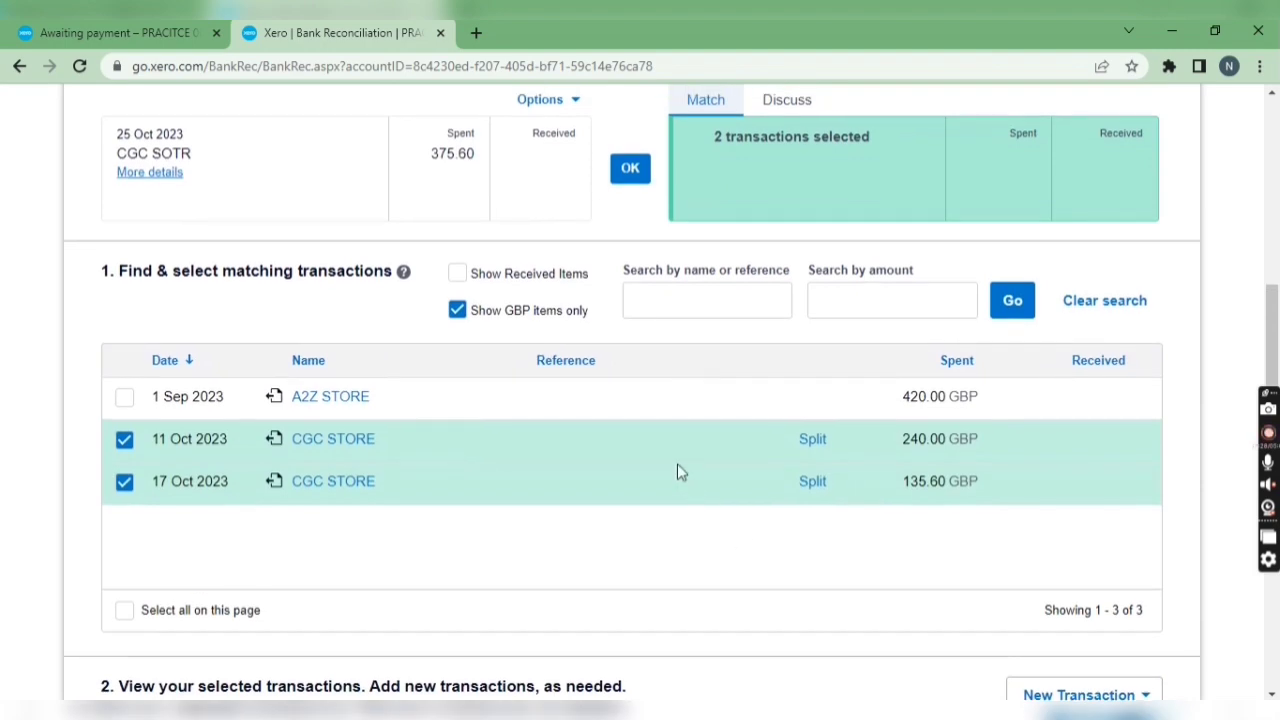
{"action": "scroll", "coordinate": [700, 478], "scroll_direction": "down", "scroll_amount": 3}
{"action": "scroll", "coordinate": [970, 540], "scroll_direction": "down", "scroll_amount": 2}
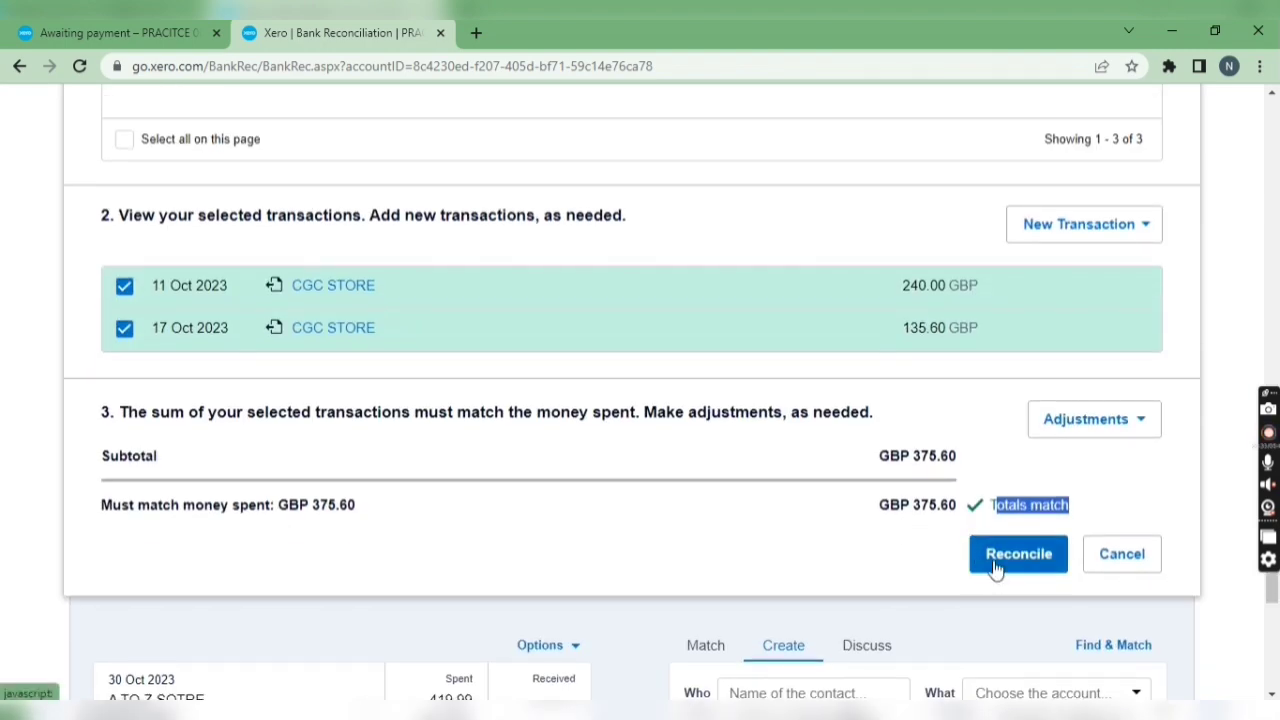
{"action": "left_click", "coordinate": [1017, 554]}
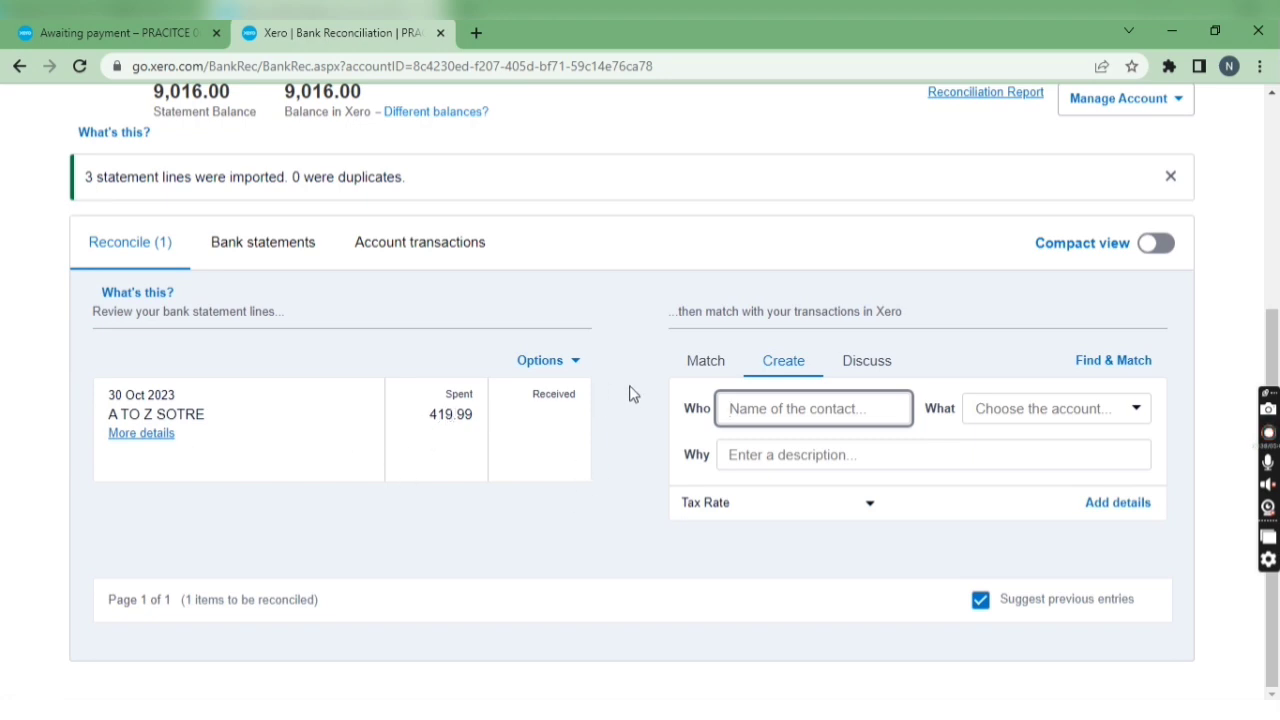
- Open matching for the 30 Oct 2023 A TO Z SOTRE line and select the A2Z STORE bill dated 1 Sep 2023
{"action": "left_click", "coordinate": [672, 366]}
{"action": "scroll", "coordinate": [450, 400], "scroll_direction": "down", "scroll_amount": 4}
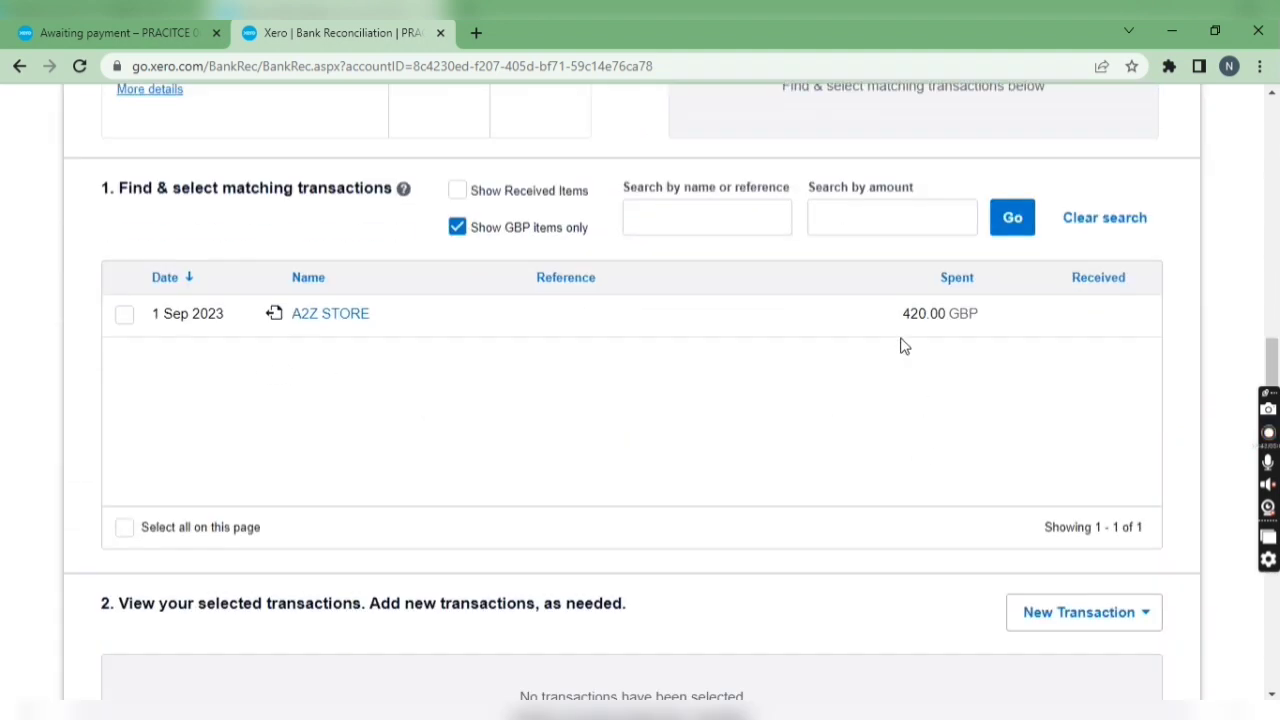
{"action": "scroll", "coordinate": [913, 320], "scroll_direction": "up", "scroll_amount": 1}
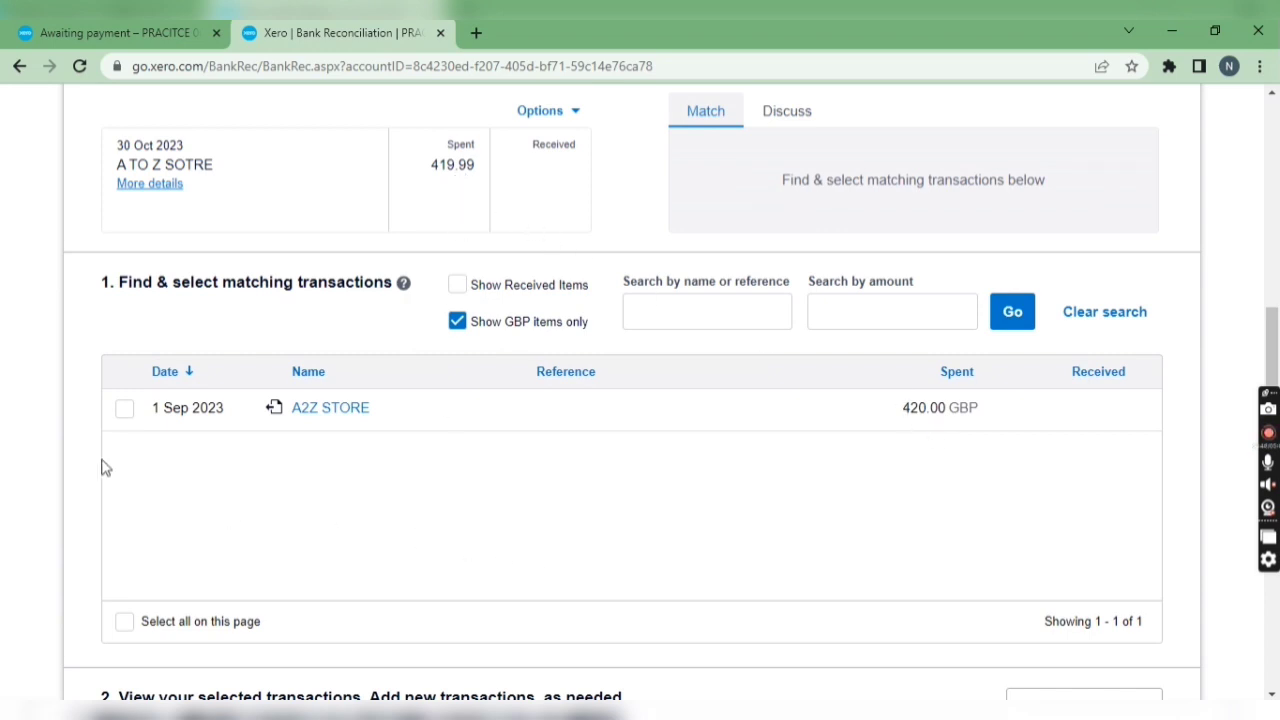
{"action": "left_click", "coordinate": [125, 410]}
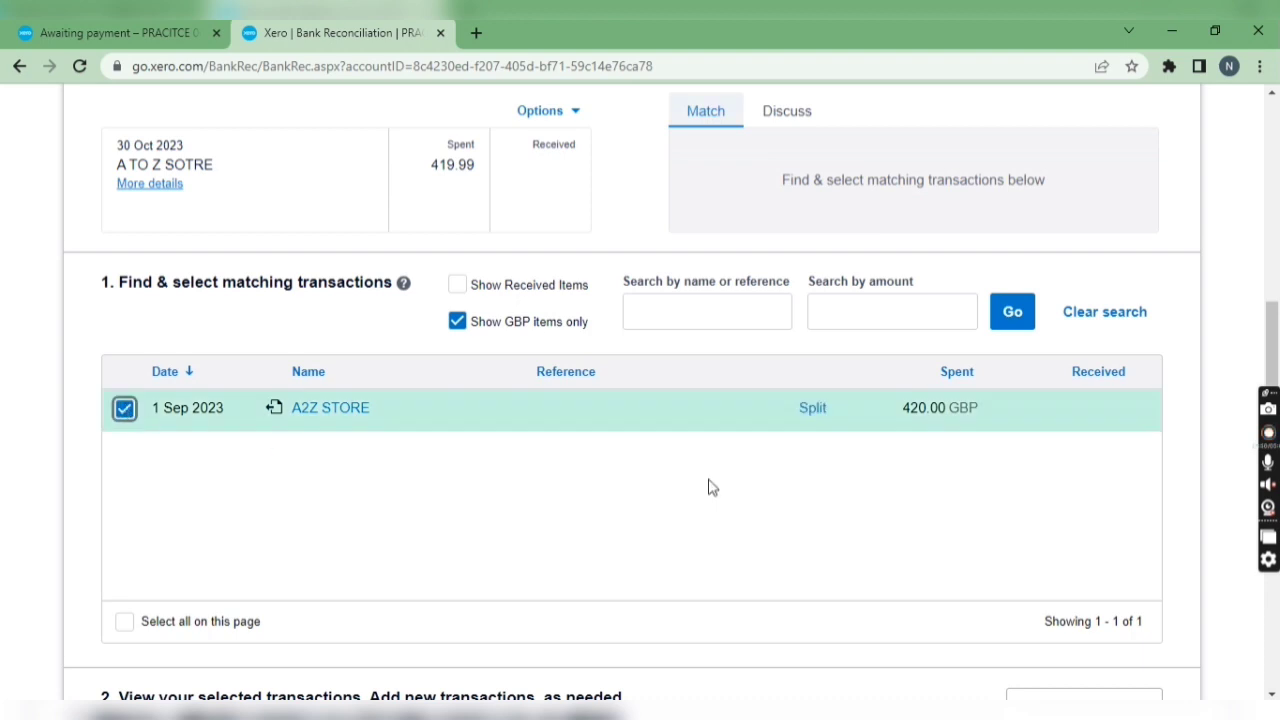
{"action": "left_click", "coordinate": [812, 408]}
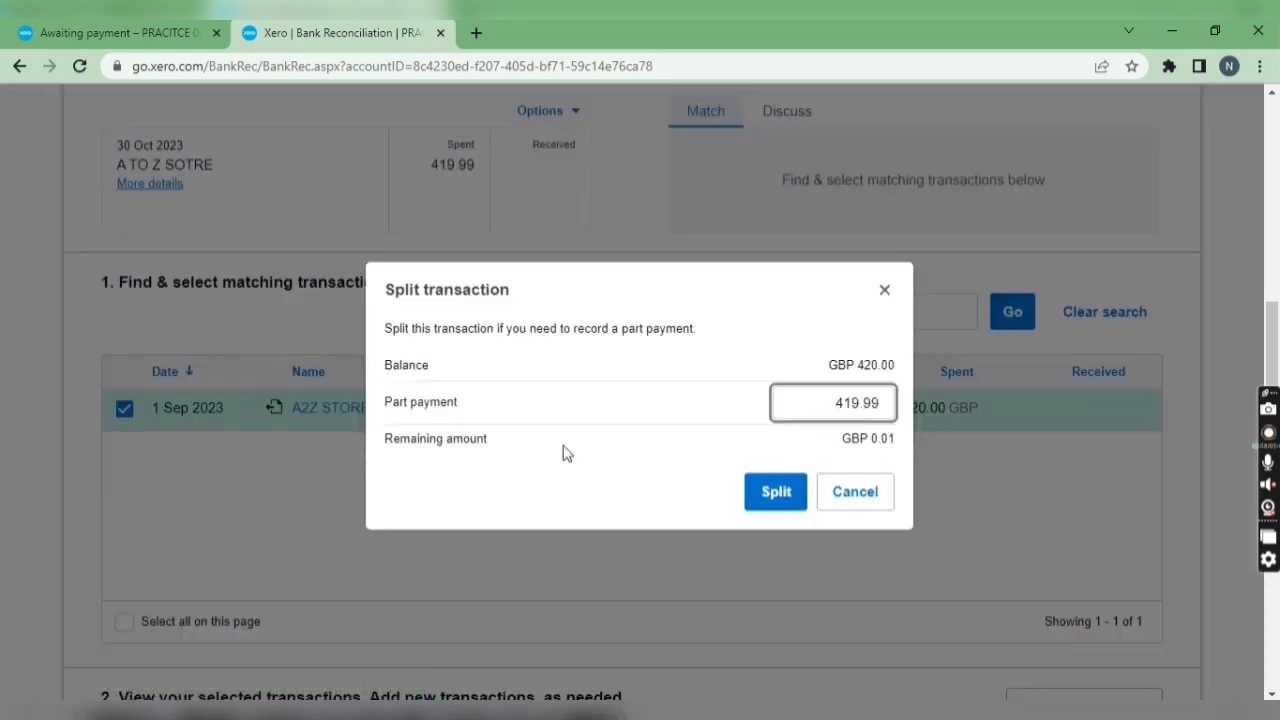
{"action": "left_click_drag", "start_coordinate": [407, 438], "coordinate": [520, 446]}
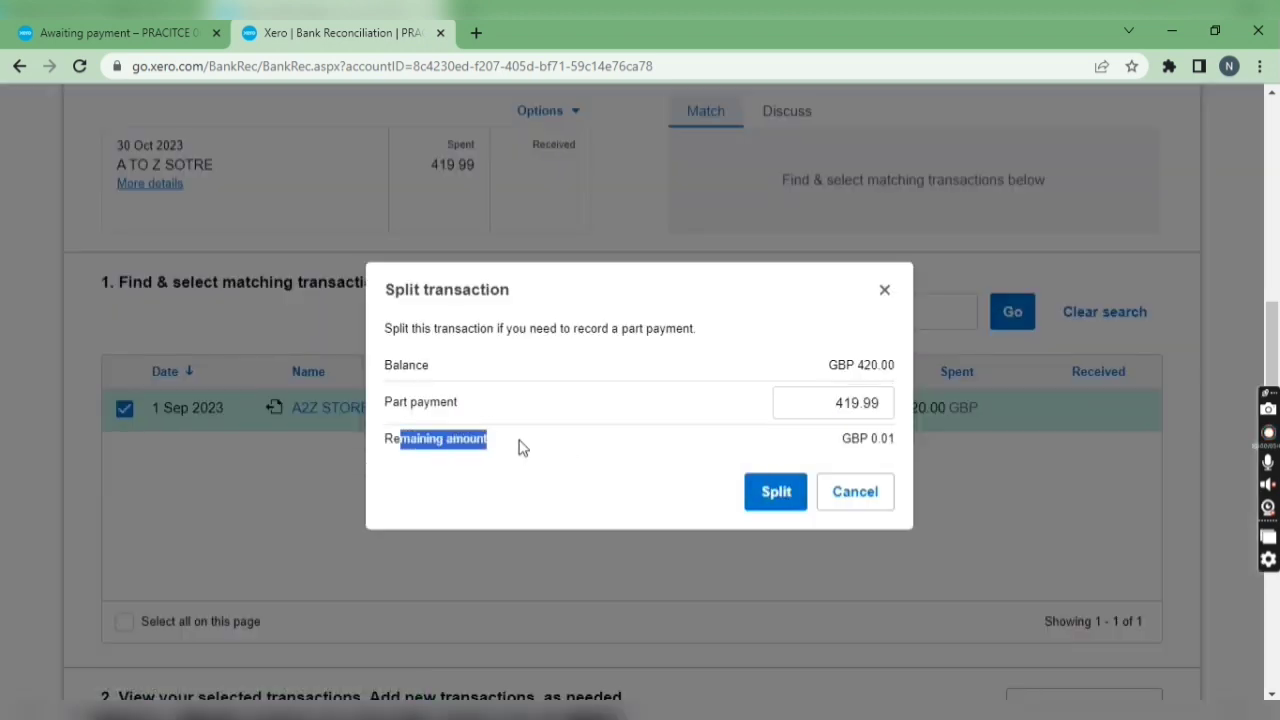
{"action": "left_click", "coordinate": [849, 491]}
- Add a minor adjustment of -0.01 to the A TO Z SOTRE match and reconcile the statement line
{"action": "scroll", "coordinate": [786, 482], "scroll_direction": "down", "scroll_amount": 3}
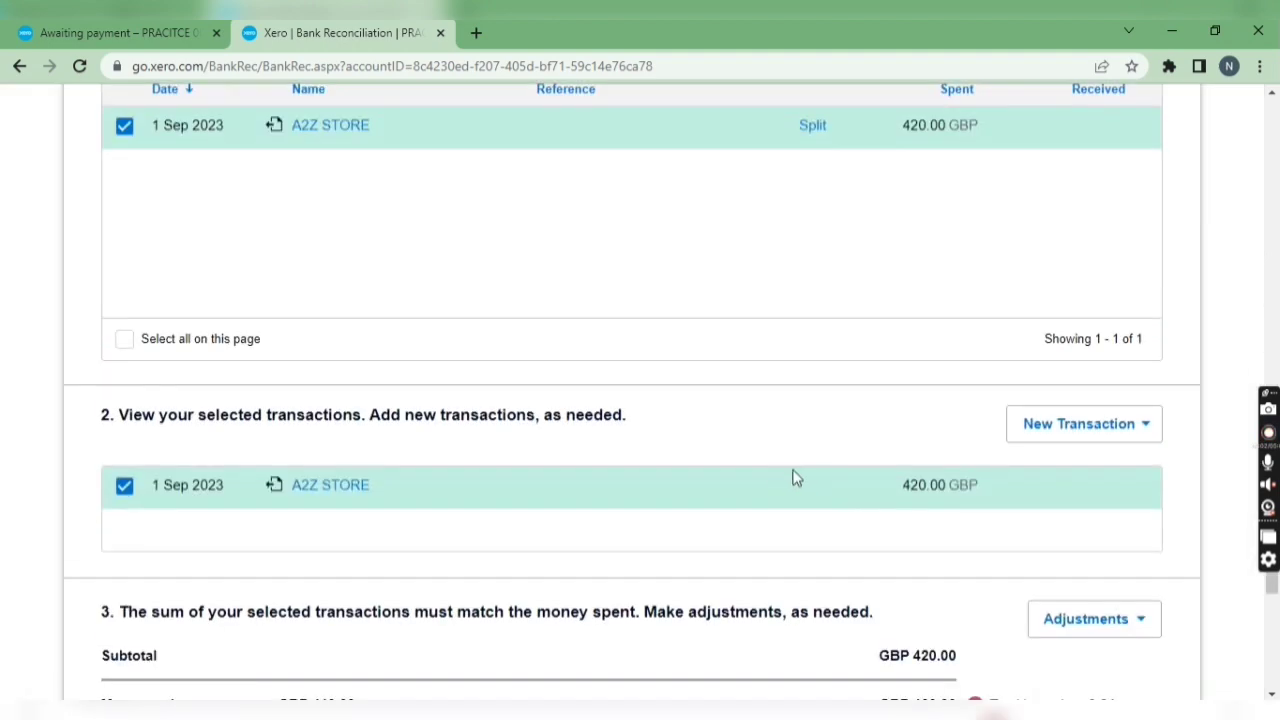
{"action": "scroll", "coordinate": [795, 478], "scroll_direction": "up", "scroll_amount": 4}
{"action": "scroll", "coordinate": [700, 331], "scroll_direction": "down", "scroll_amount": 2}
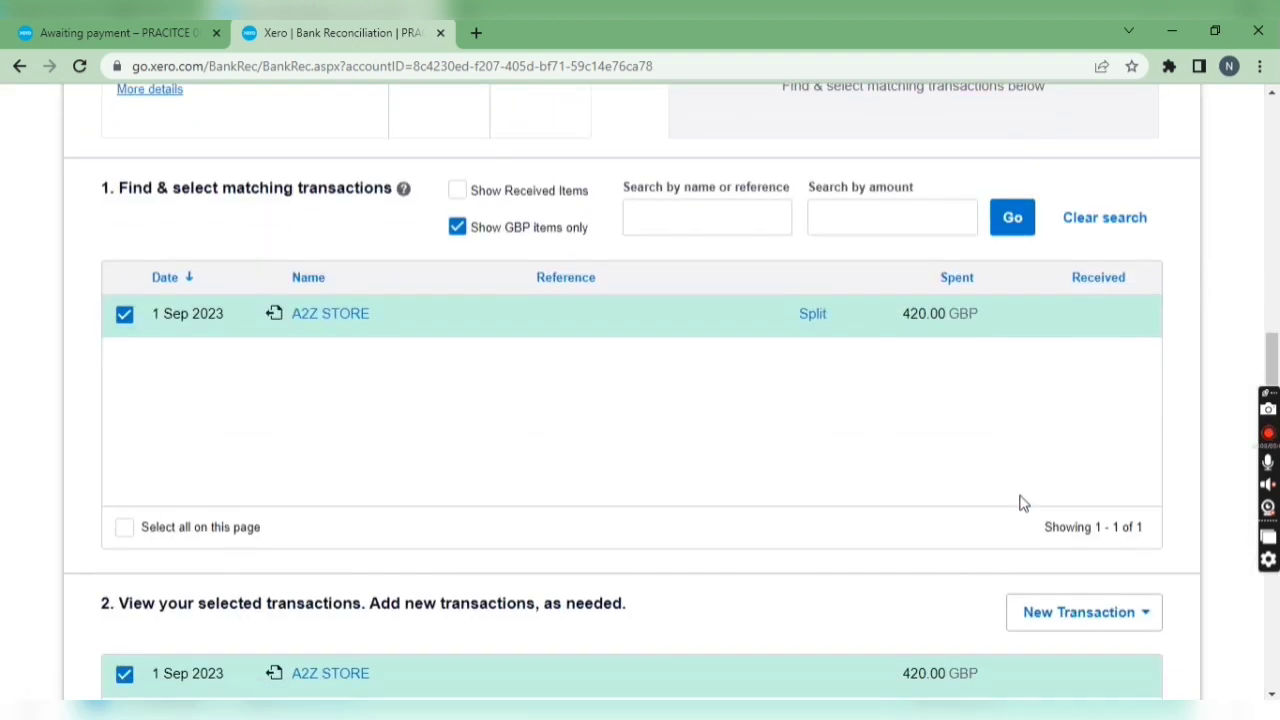
{"action": "scroll", "coordinate": [1022, 503], "scroll_direction": "down", "scroll_amount": 4}
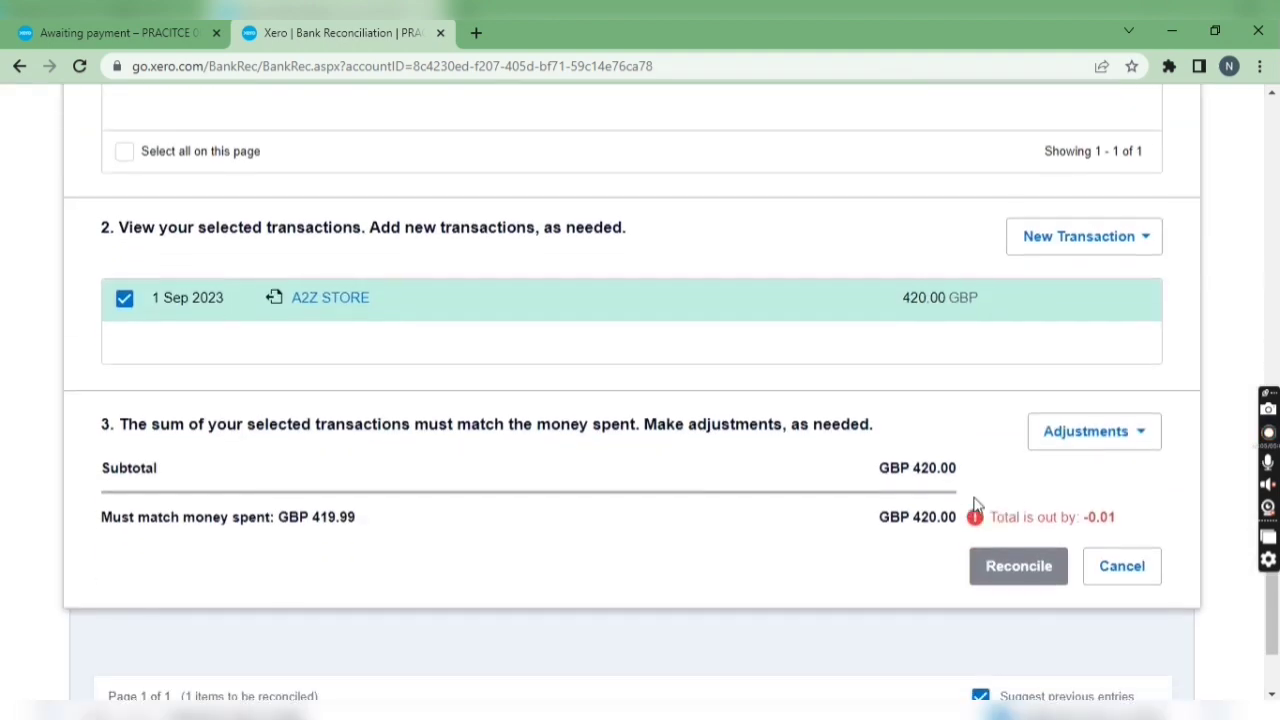
{"action": "left_click", "coordinate": [1092, 447]}
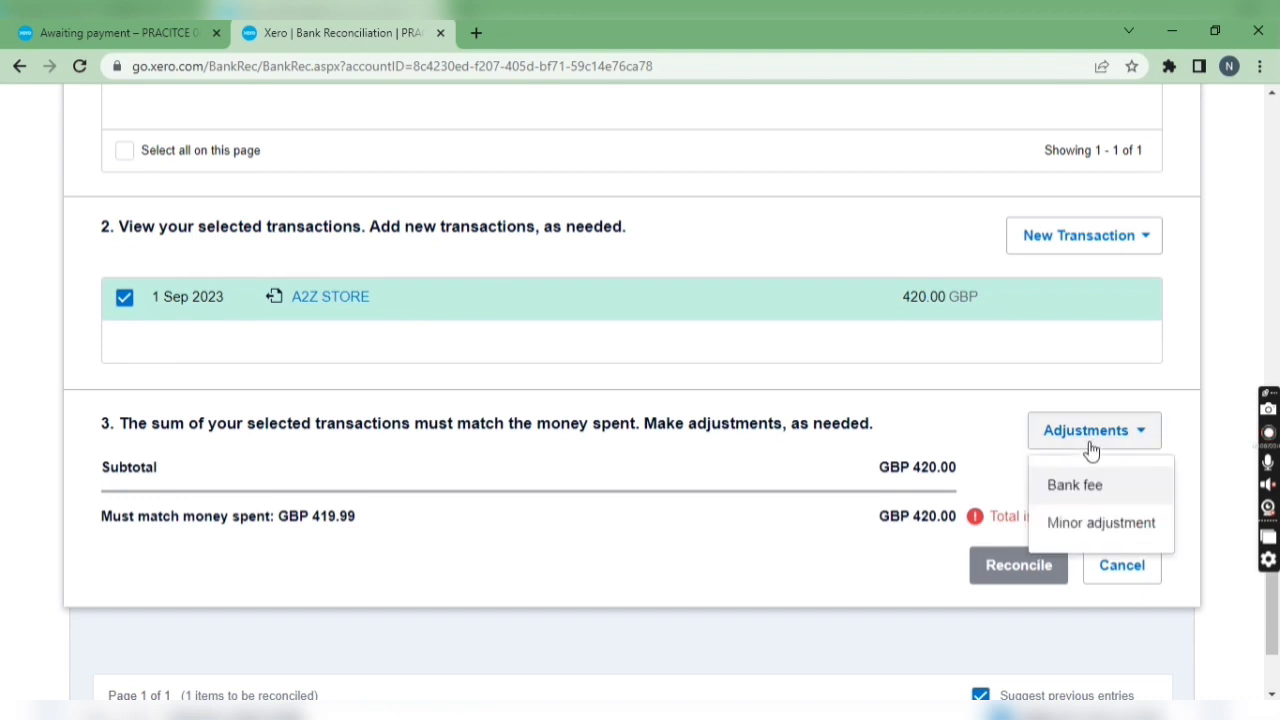
{"action": "left_click", "coordinate": [1112, 533]}
{"action": "left_click", "coordinate": [795, 516]}
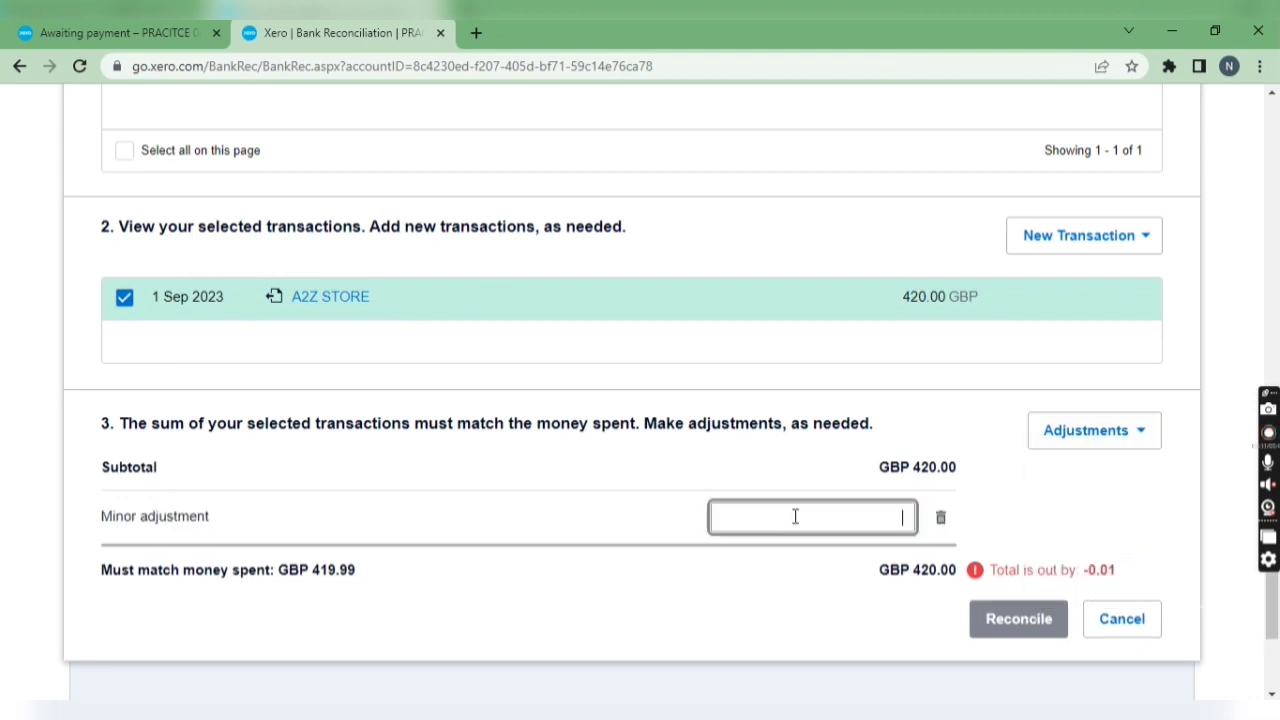
{"action": "type", "text": "-0.01"}
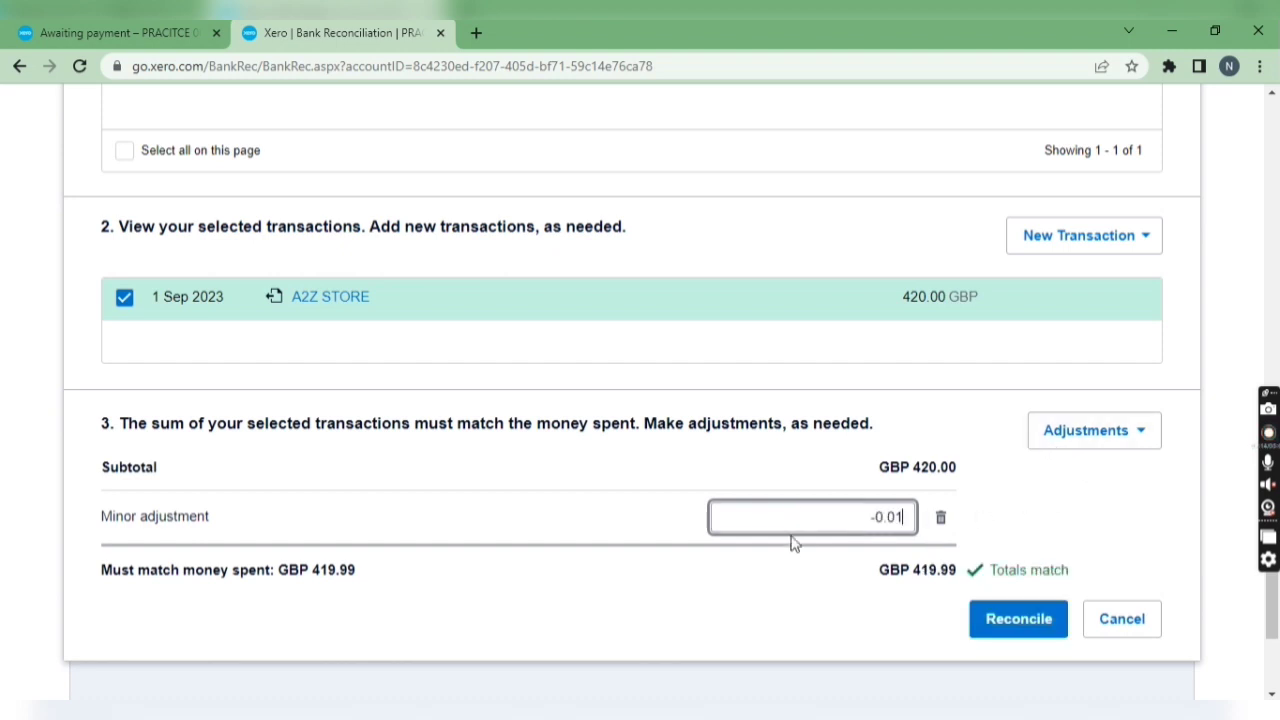
{"action": "left_click", "coordinate": [997, 622]}
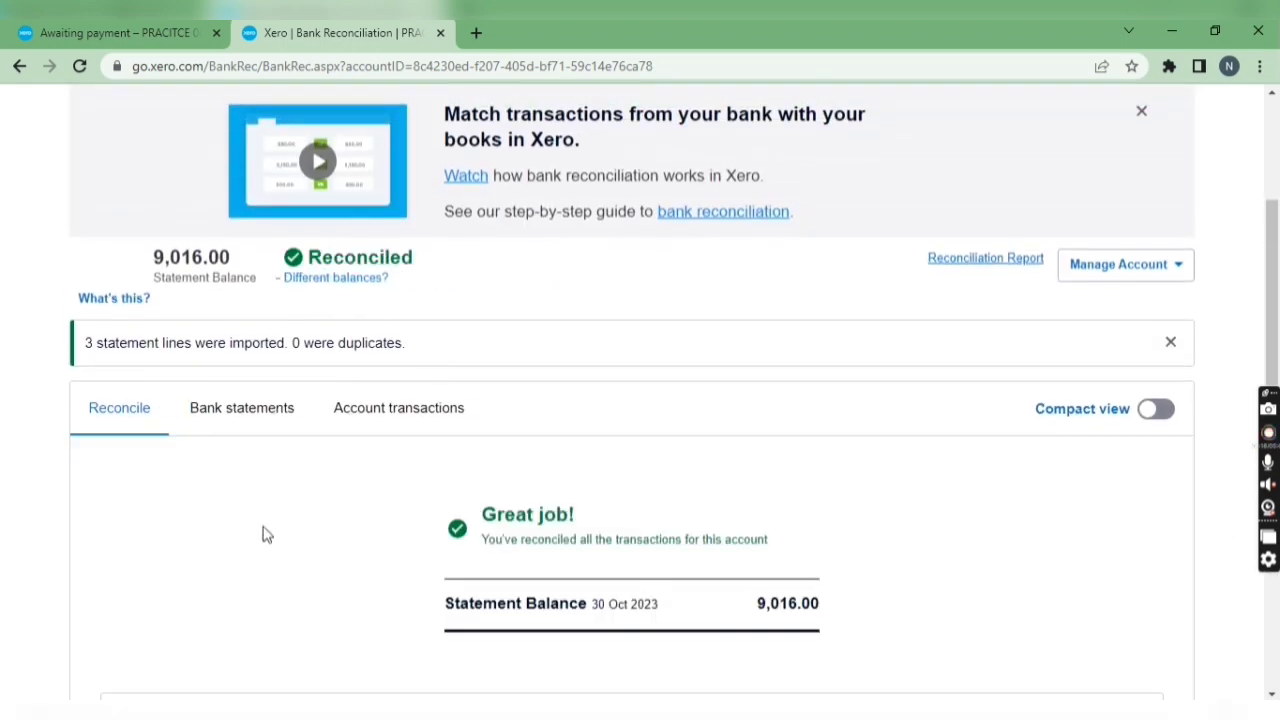
- Check the account's reconciliation status, reload the bills awaiting payment, and review the list of paid bills
{"action": "scroll", "coordinate": [571, 543], "scroll_direction": "up", "scroll_amount": 3}
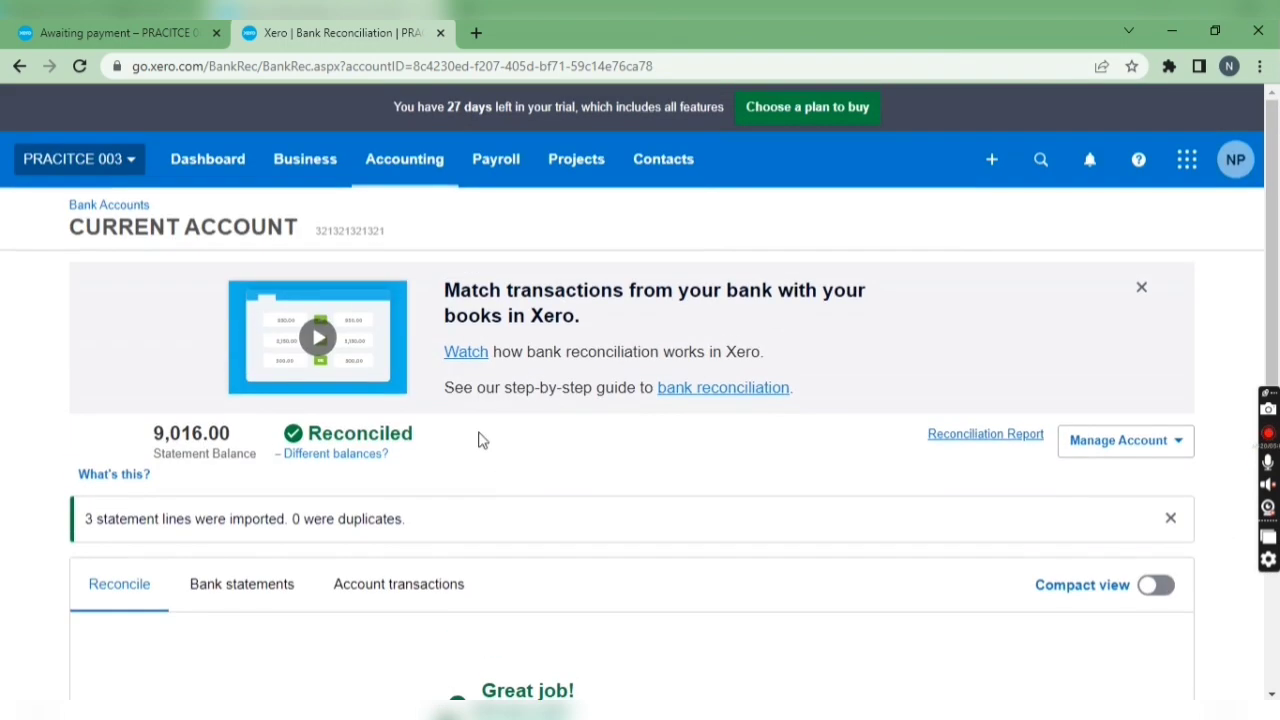
{"action": "left_click", "coordinate": [115, 32]}
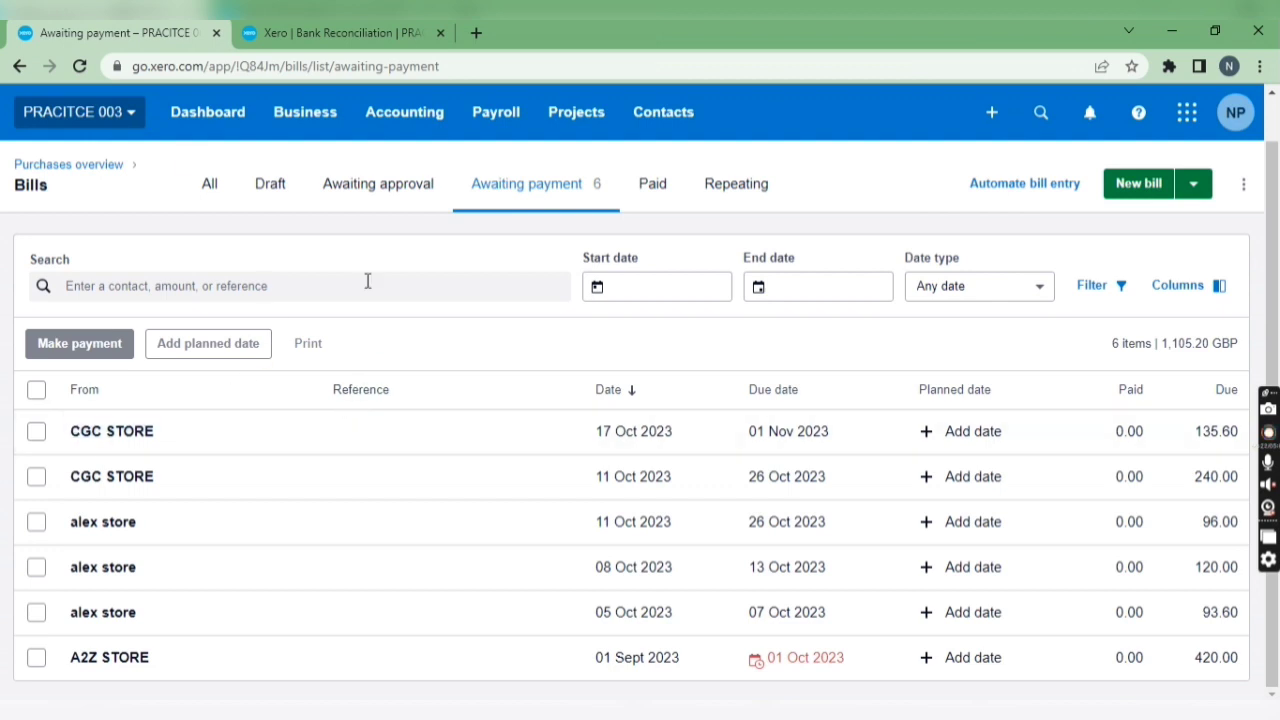
{"action": "left_click", "coordinate": [80, 66]}
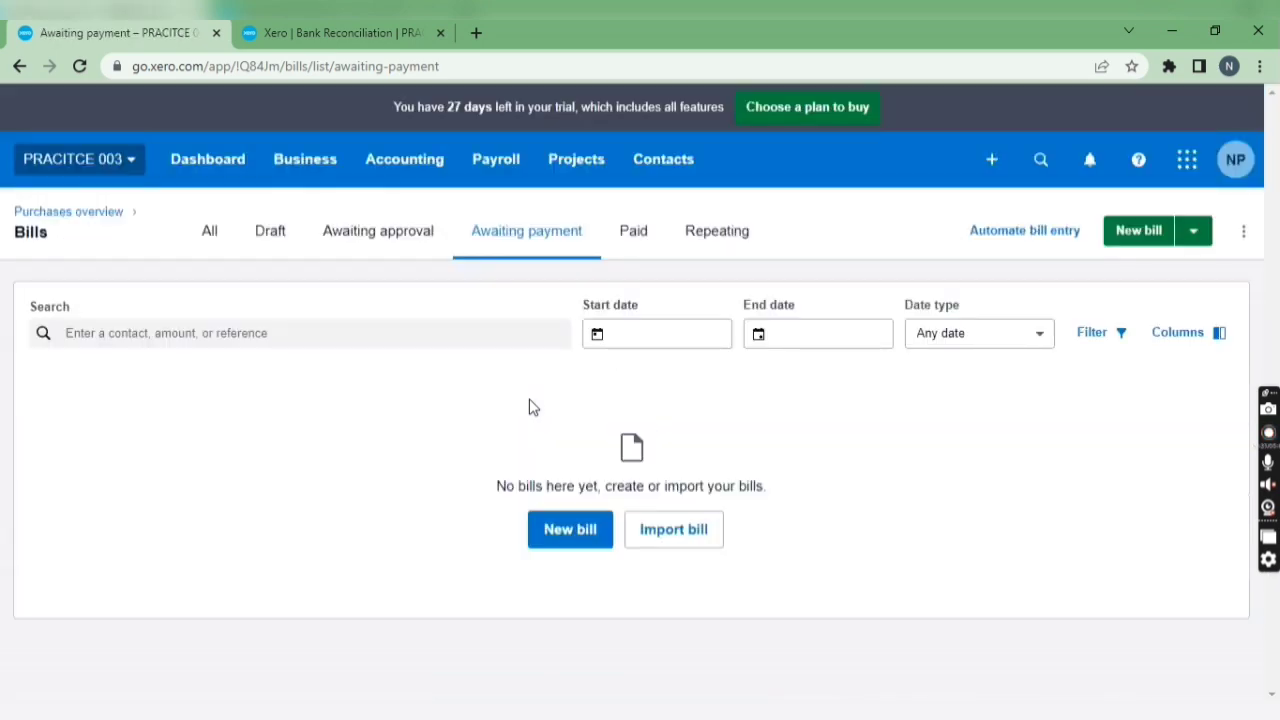
{"action": "left_click", "coordinate": [630, 250]}
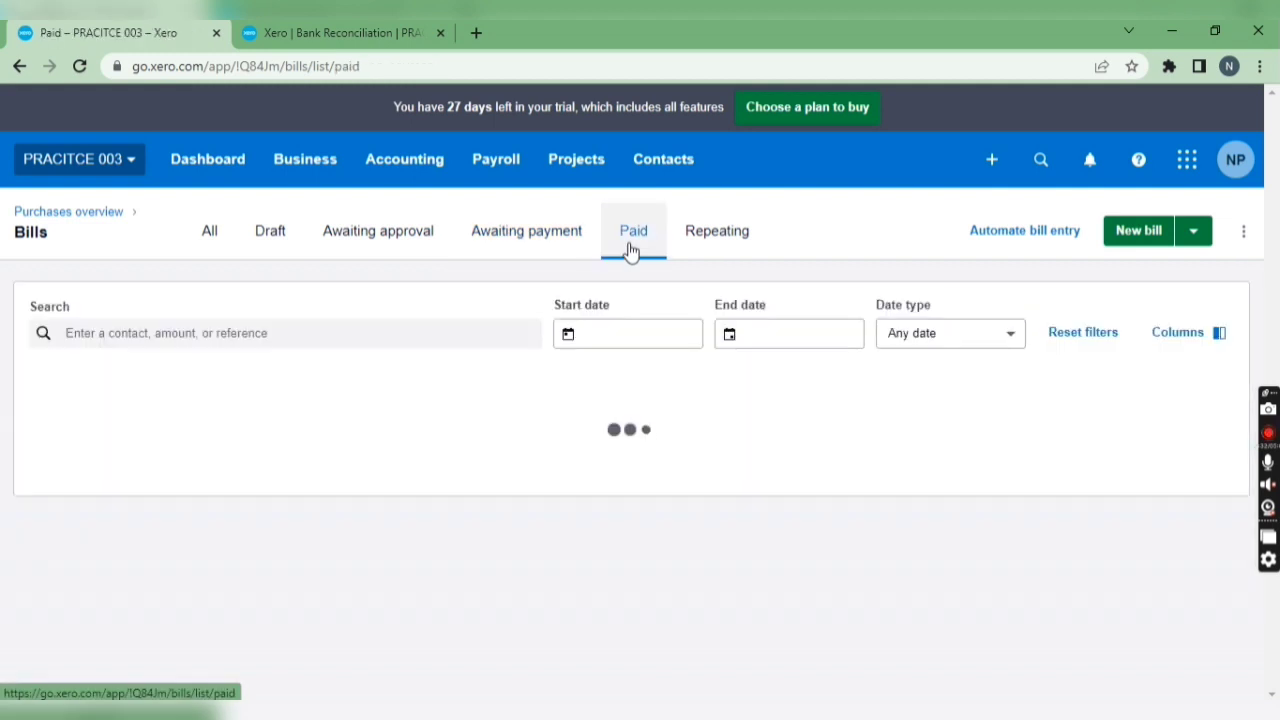
{"action": "scroll", "coordinate": [606, 531], "scroll_direction": "down", "scroll_amount": 3}
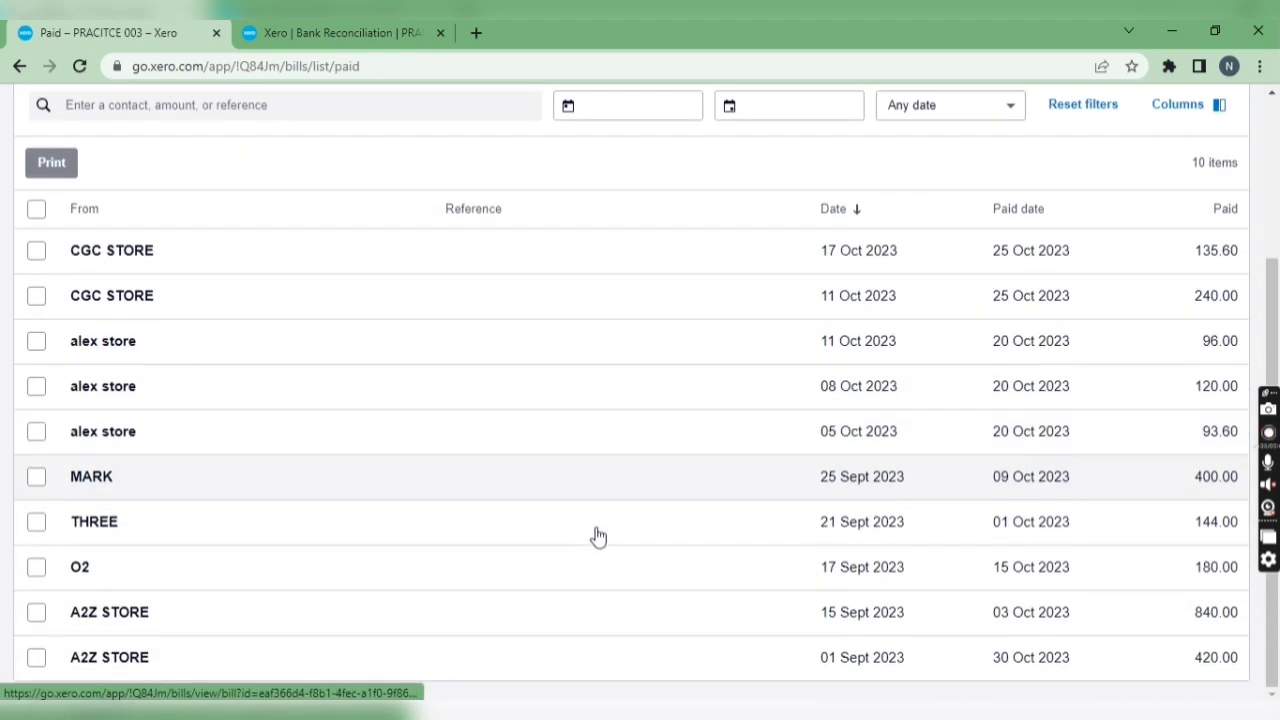
{"action": "scroll", "coordinate": [597, 538], "scroll_direction": "up", "scroll_amount": 3}
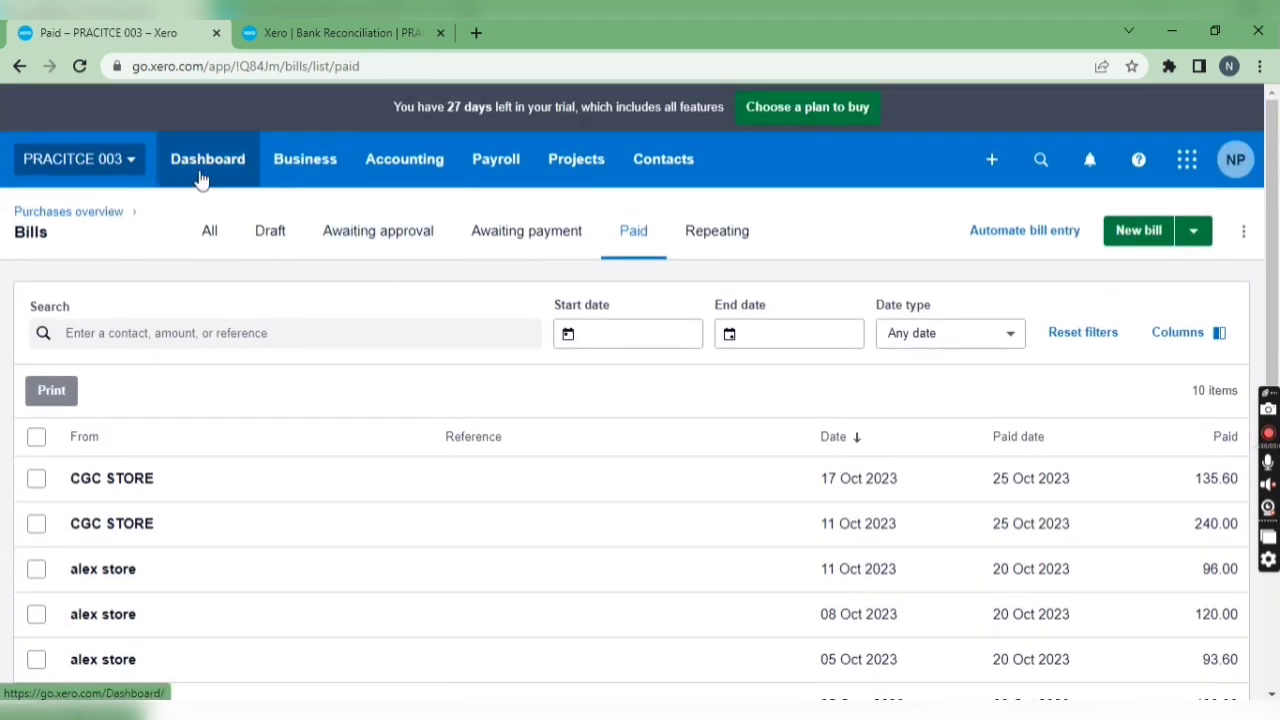